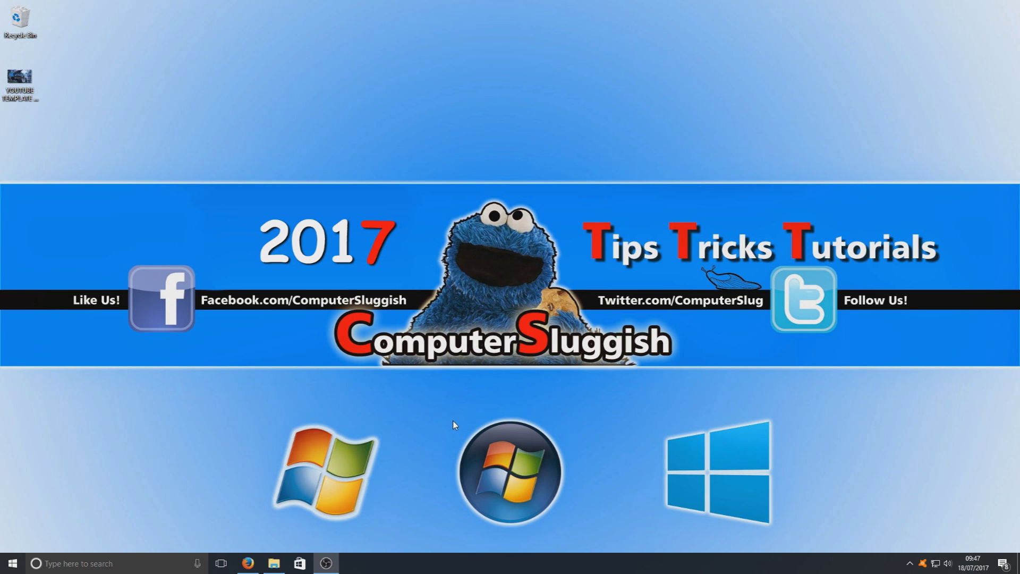
# Step: Switch to Firefox and open the Windows download options on the Kodi downloads page
pyautogui.click(247, 557)
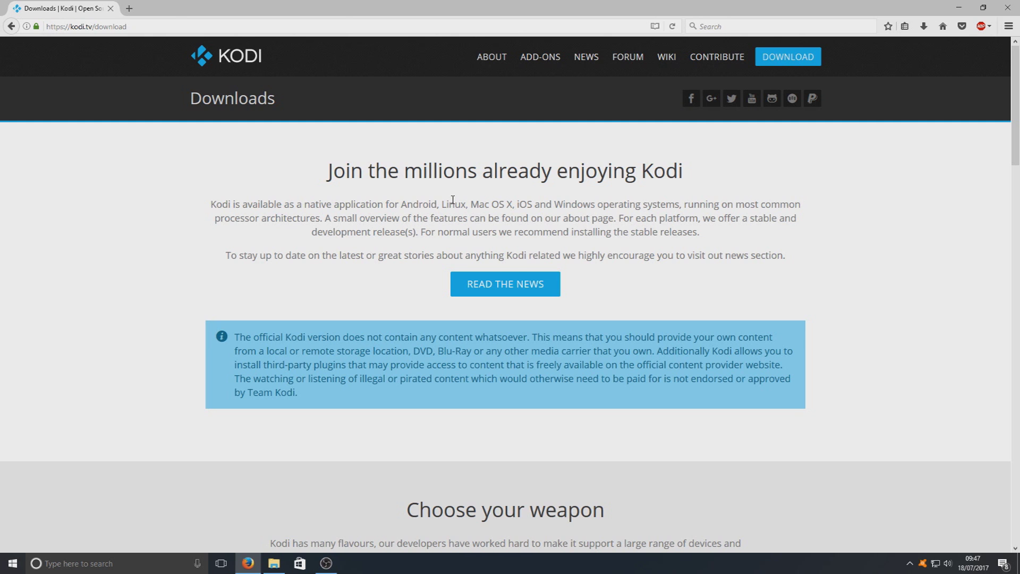
pyautogui.scroll(-5, 453, 199)
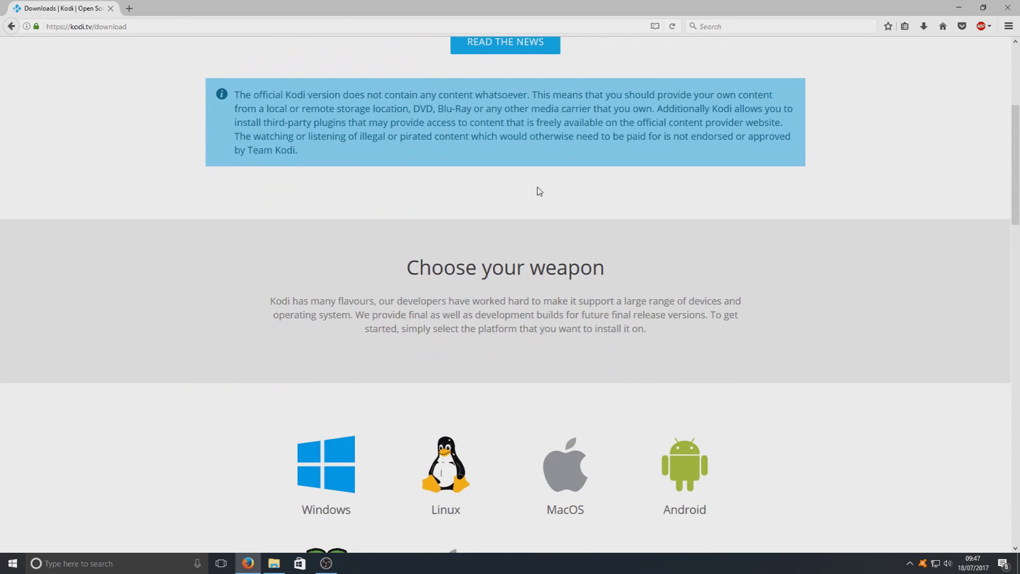
pyautogui.scroll(-2, 584, 226)
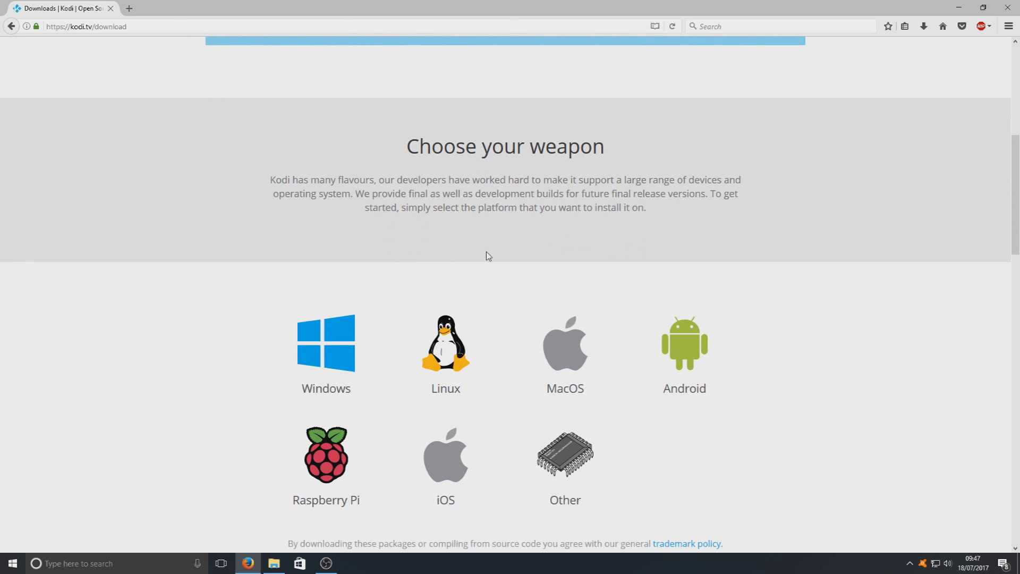
pyautogui.click(348, 346)
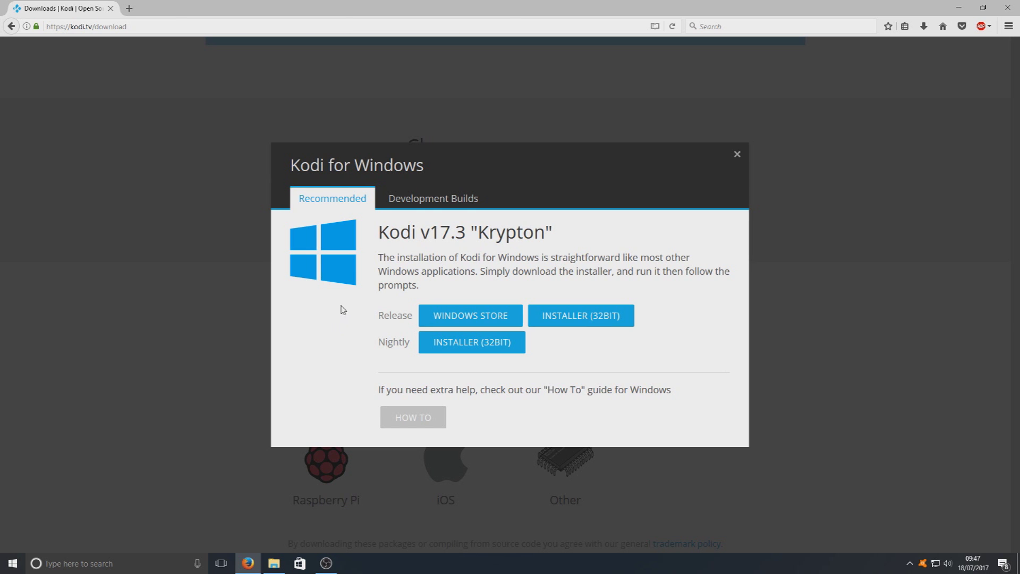
# Step: Save the development build installer KodiSetup-20170716-bfeb2e9d91-master-x86.exe from the Kodi nightlies listing
pyautogui.click(421, 200)
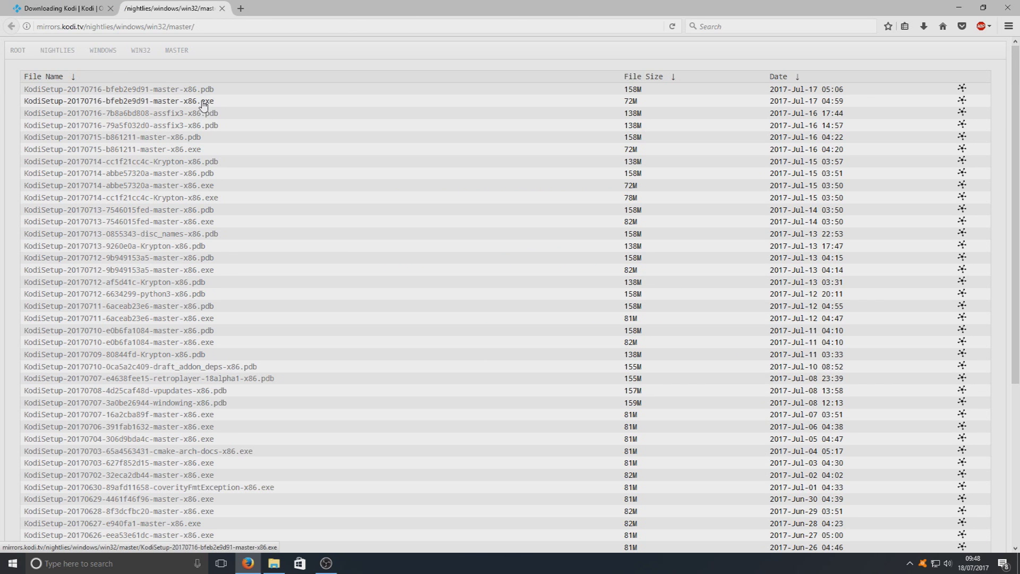
pyautogui.click(207, 106)
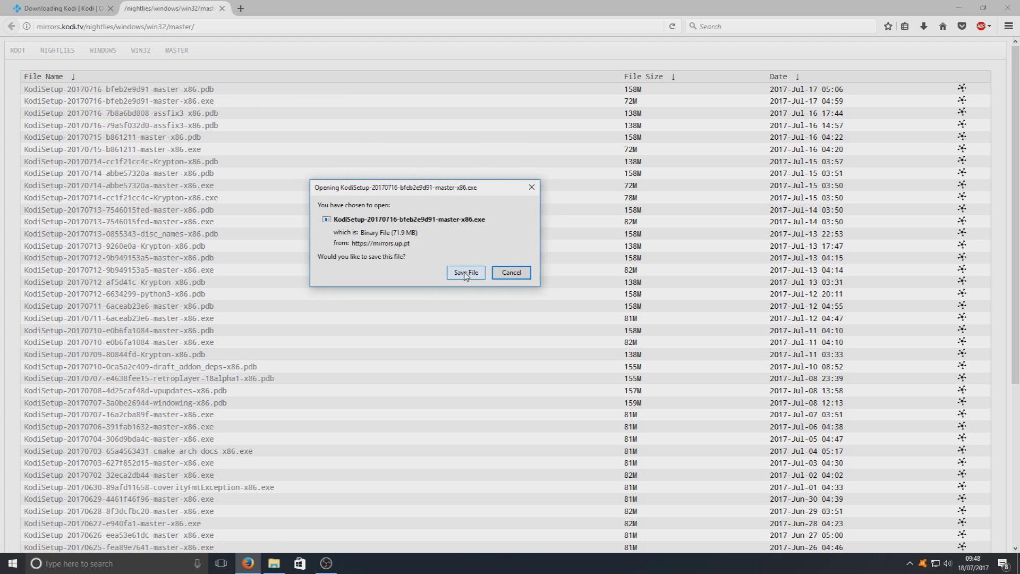
pyautogui.click(465, 273)
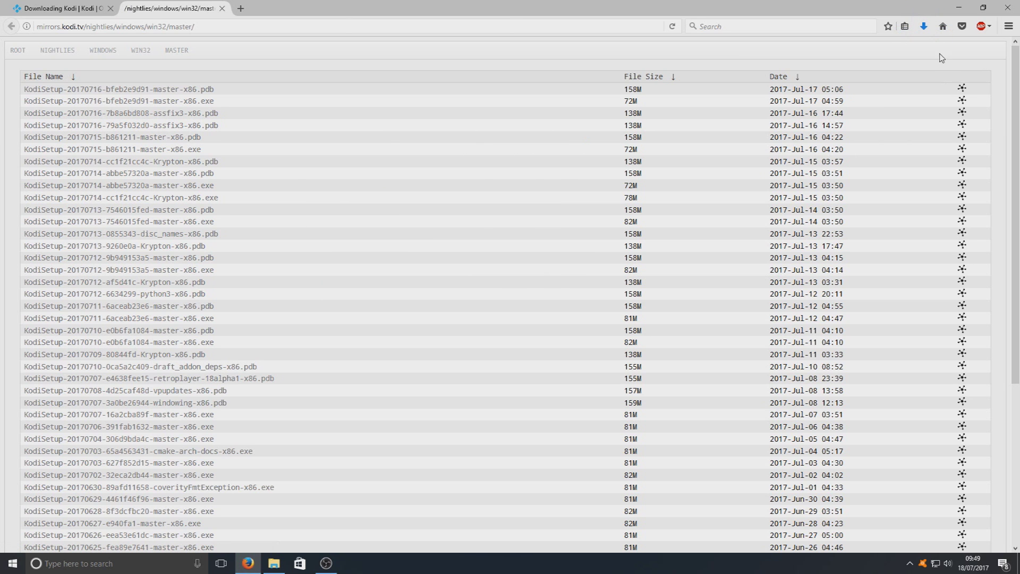
# Step: Run the downloaded Kodi installer, accept the license agreement and keep the Full install type to reach the install location page
pyautogui.click(924, 28)
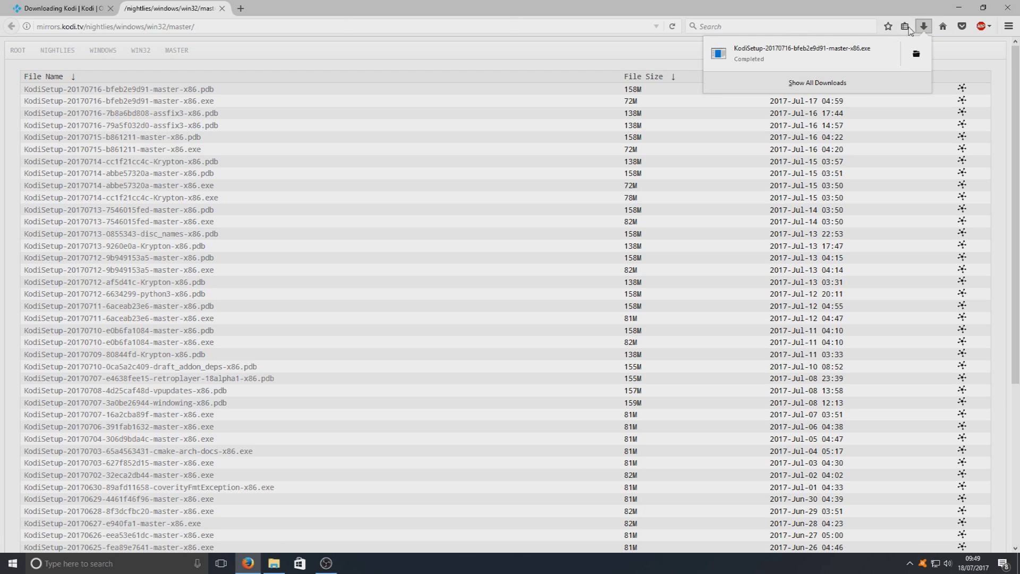
pyautogui.click(835, 62)
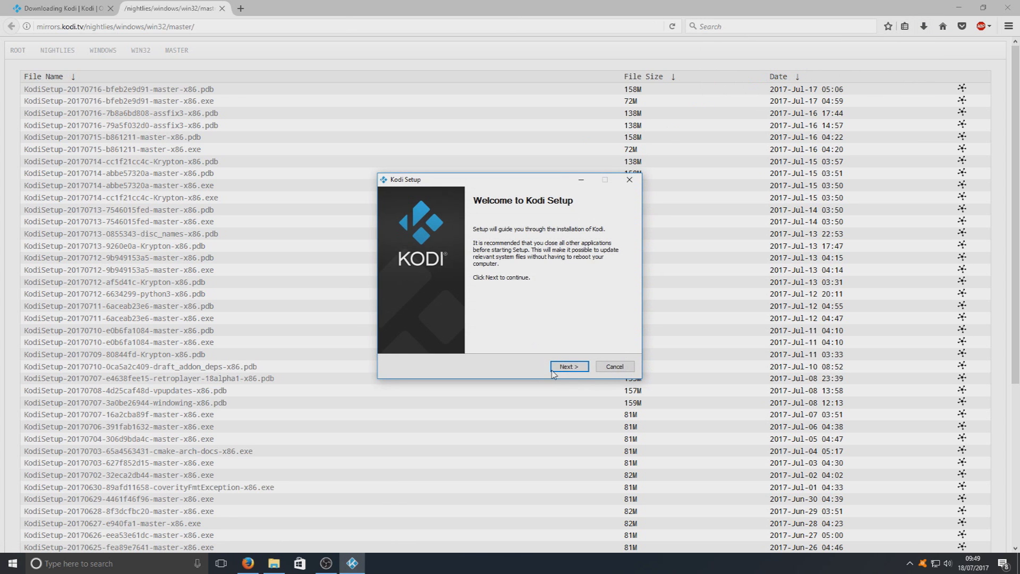
pyautogui.click(573, 368)
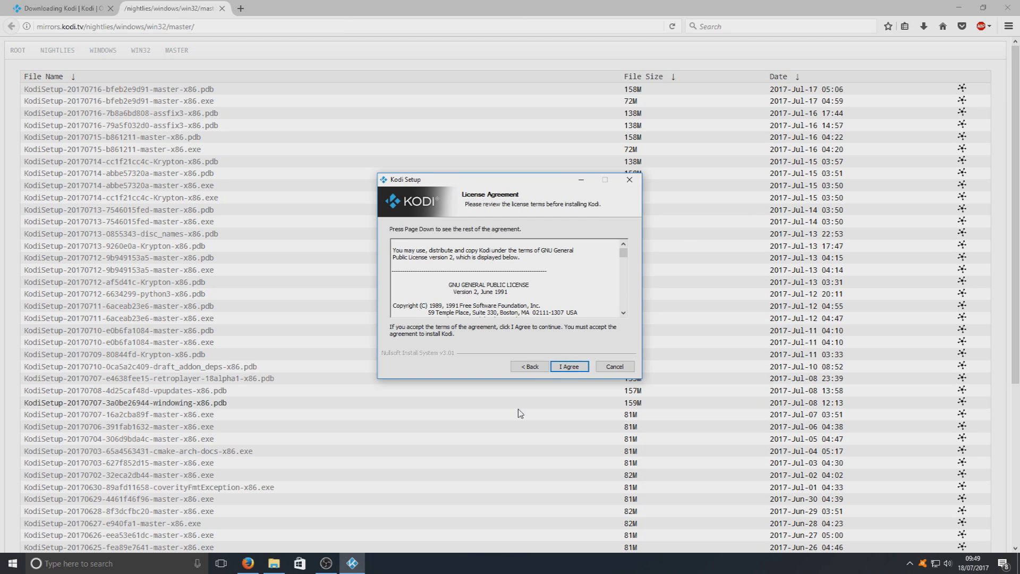
pyautogui.click(570, 367)
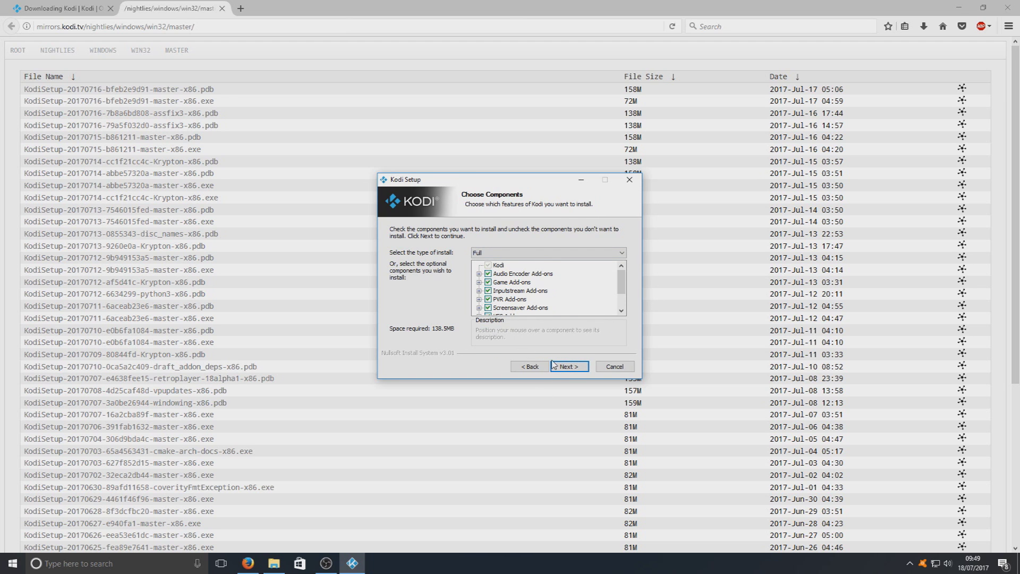
pyautogui.click(568, 368)
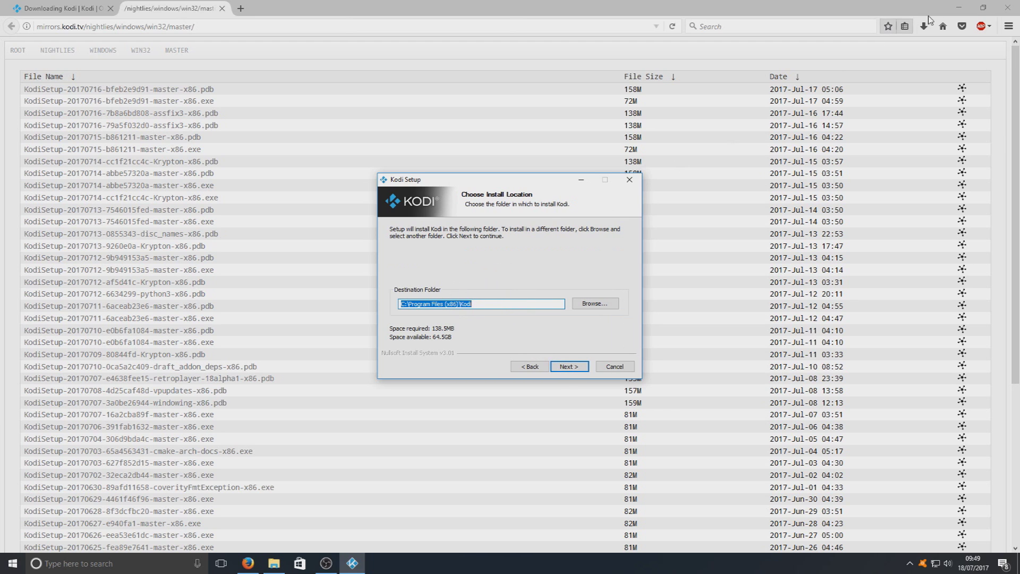
# Step: Minimize the browser and arrange a File Explorer window of the CS (G:) drive beside the Kodi Setup window
pyautogui.click(961, 10)
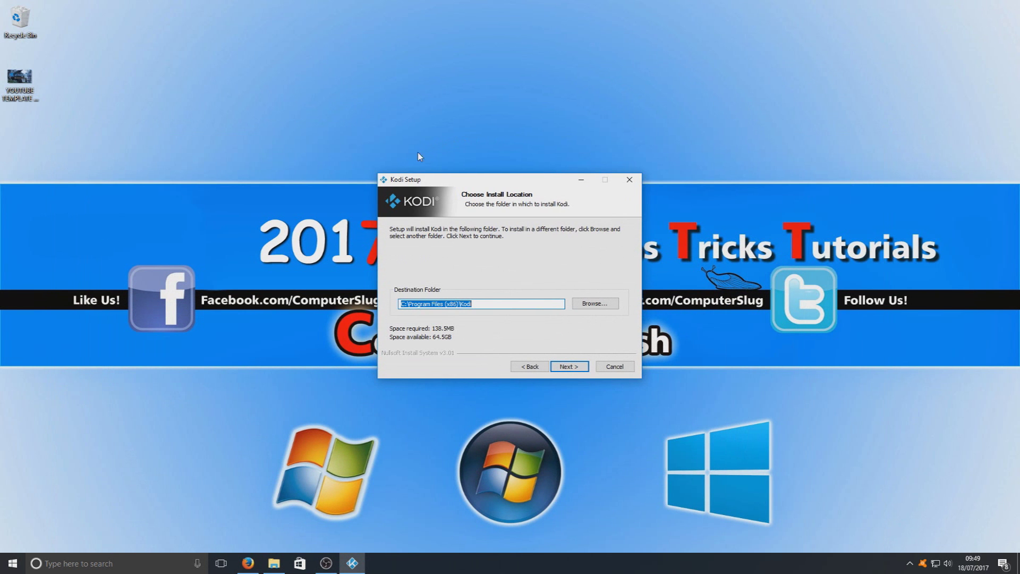
pyautogui.click(274, 562)
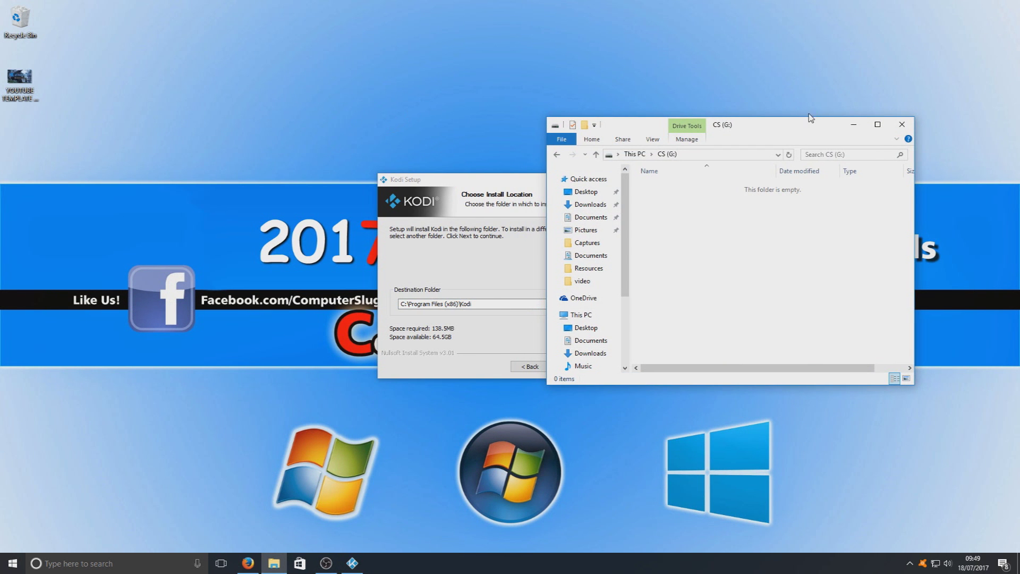
pyautogui.moveTo(802, 122); pyautogui.dragTo(463, 36)
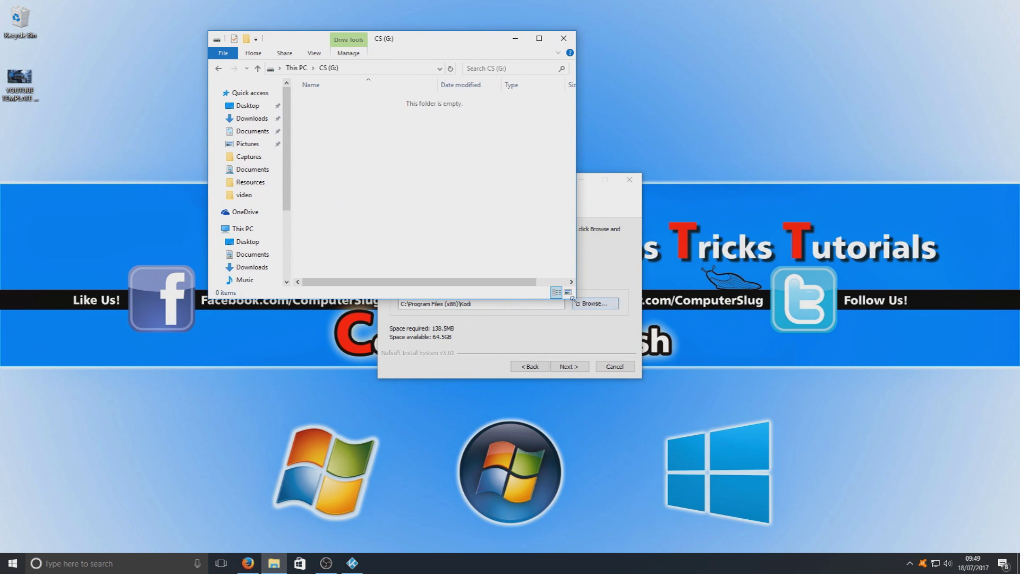
pyautogui.moveTo(576, 299); pyautogui.dragTo(693, 369)
pyautogui.moveTo(495, 47); pyautogui.dragTo(403, 45)
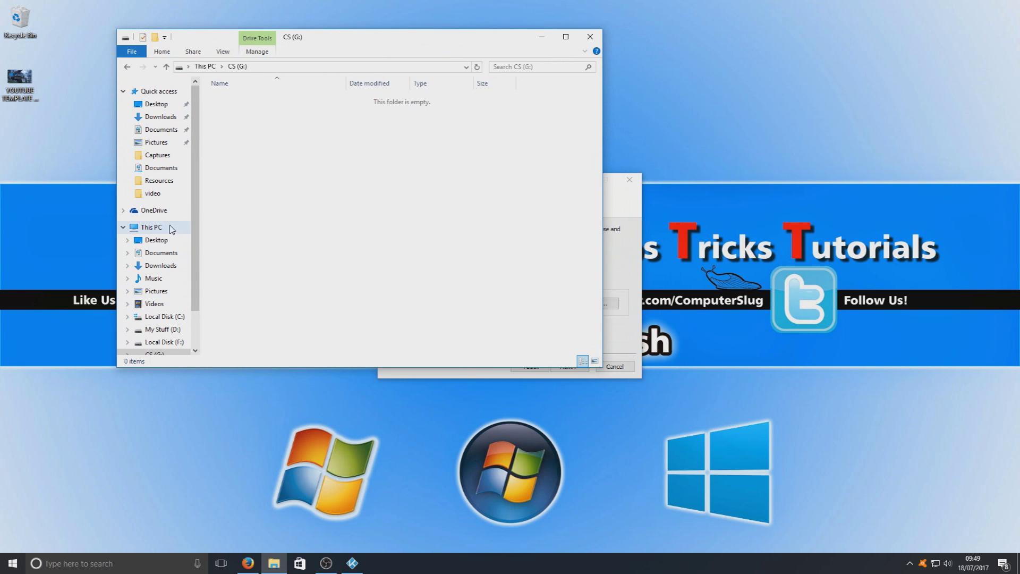
pyautogui.scroll(-2, 190, 287)
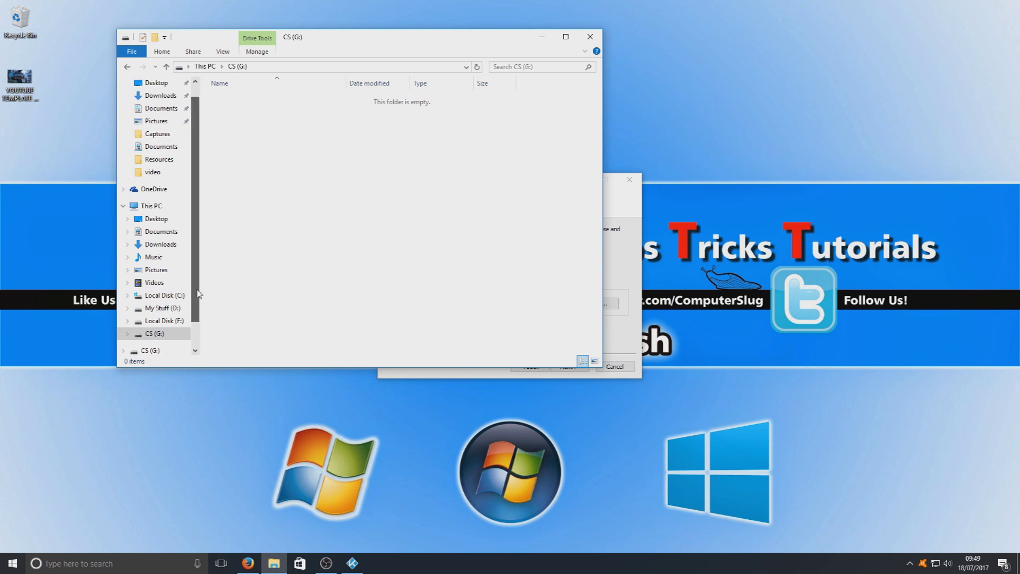
pyautogui.click(629, 210)
pyautogui.moveTo(531, 184); pyautogui.dragTo(660, 165)
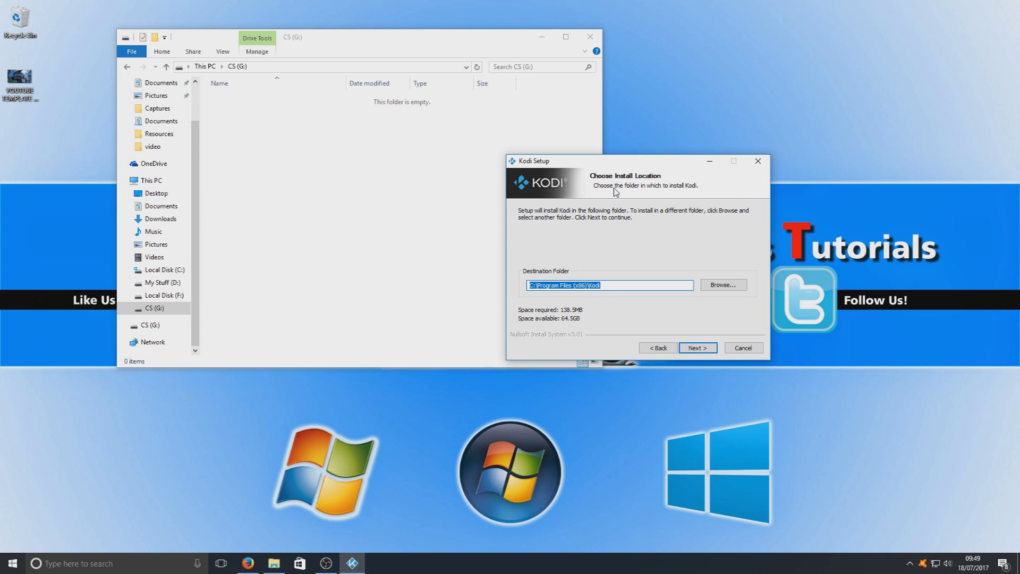
pyautogui.click(365, 175)
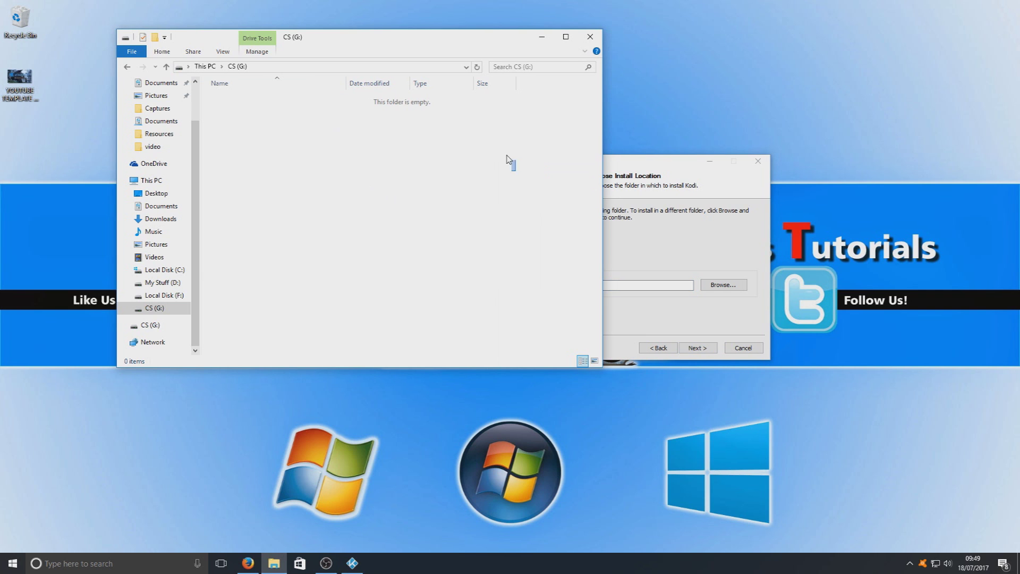
pyautogui.moveTo(516, 171); pyautogui.dragTo(328, 296)
# Step: Set the Kodi destination folder to G:\Kodi, check the drive letter in File Explorer and continue the setup
pyautogui.click(644, 215)
pyautogui.click(550, 282)
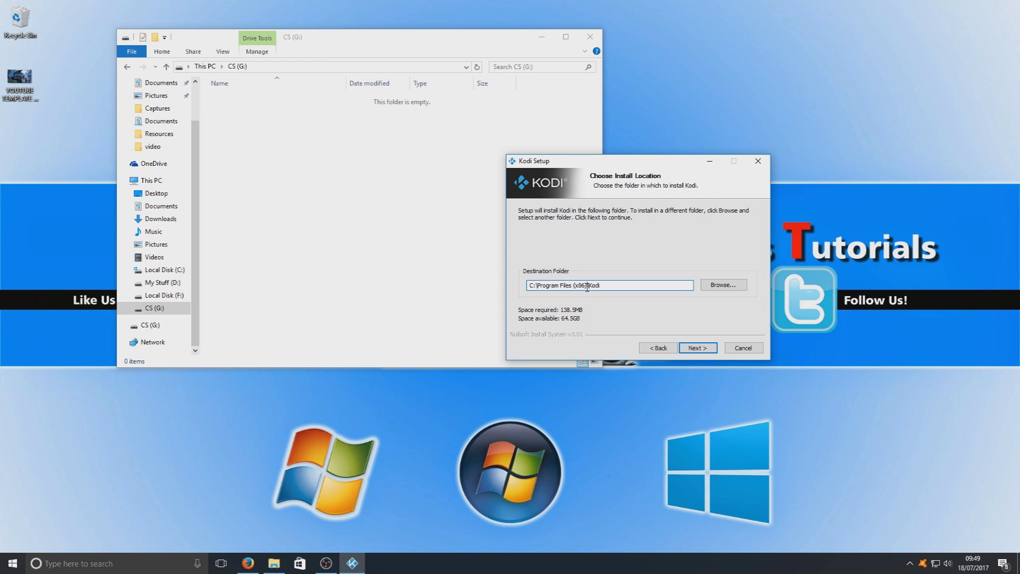
pyautogui.moveTo(587, 287); pyautogui.dragTo(538, 287)
pyautogui.press('BackSpace')
pyautogui.press('BackSpace')
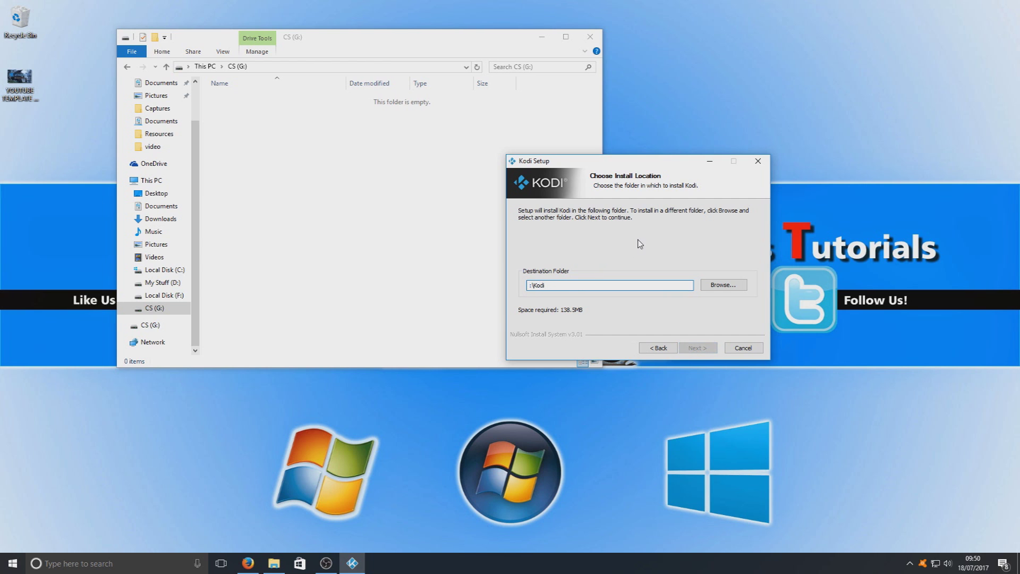
pyautogui.write('G')
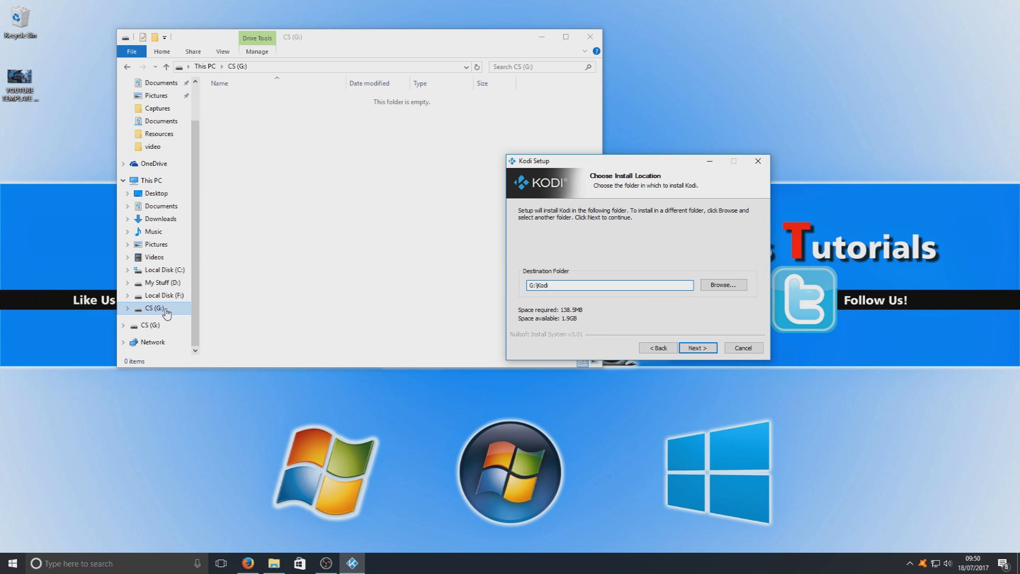
pyautogui.click(273, 67)
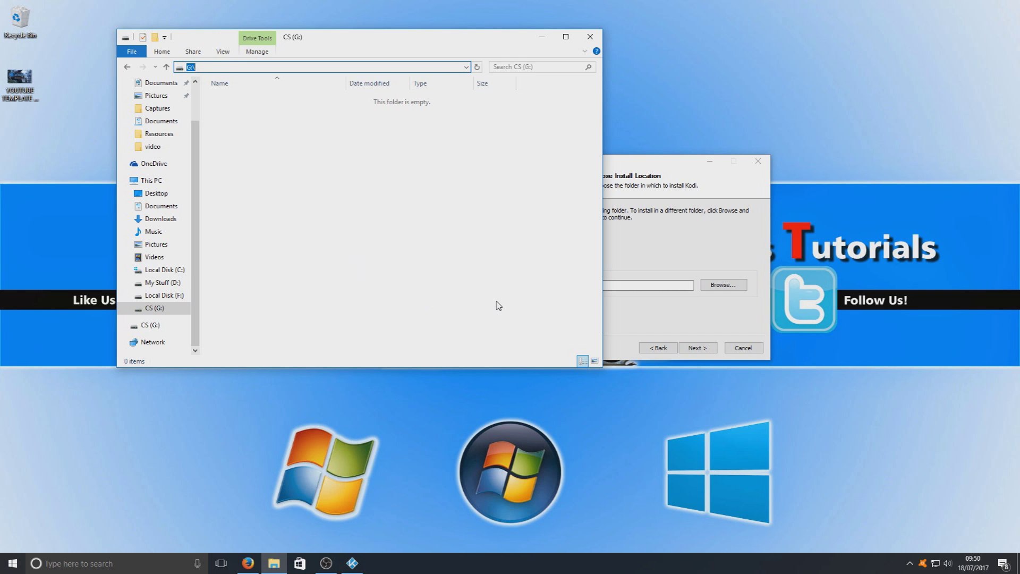
pyautogui.click(671, 222)
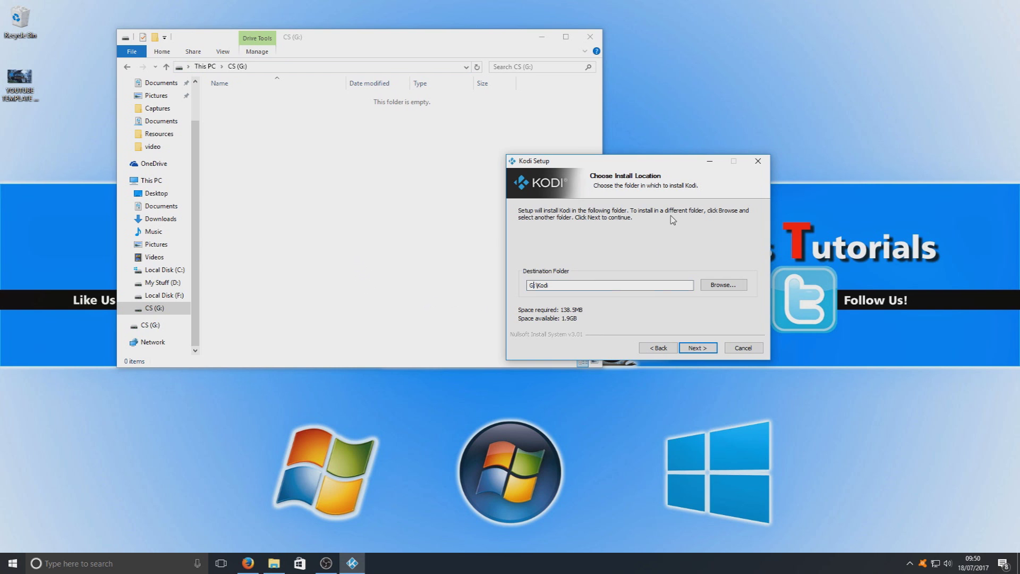
pyautogui.click(705, 348)
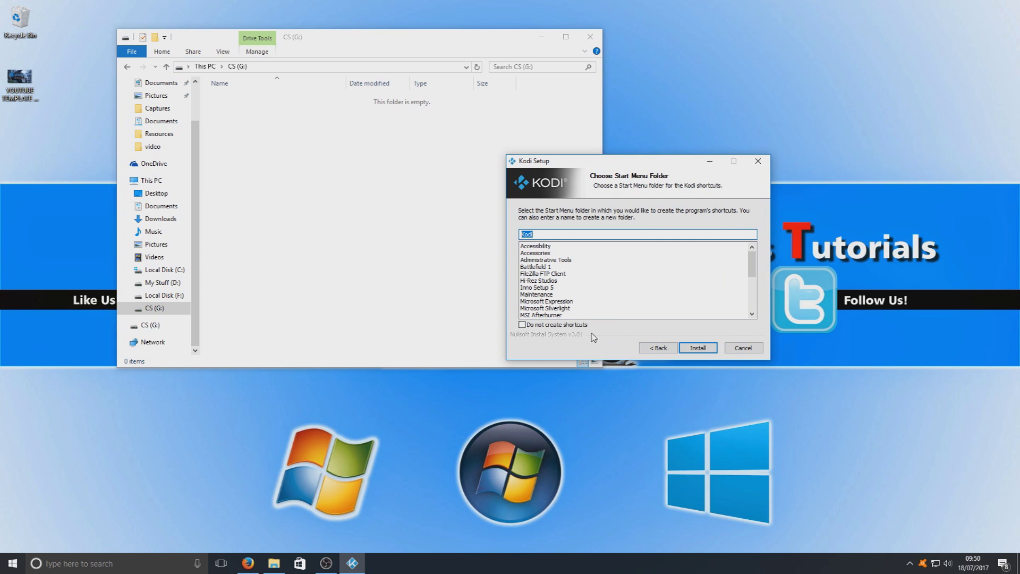
# Step: Install Kodi without creating Start Menu shortcuts and finish the setup without running Kodi
pyautogui.click(523, 325)
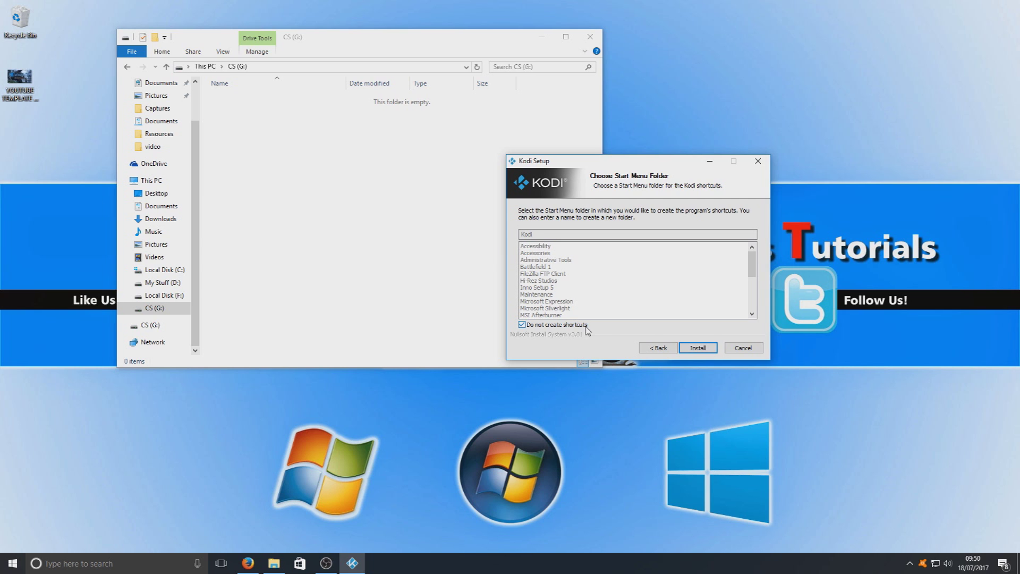
pyautogui.click(706, 349)
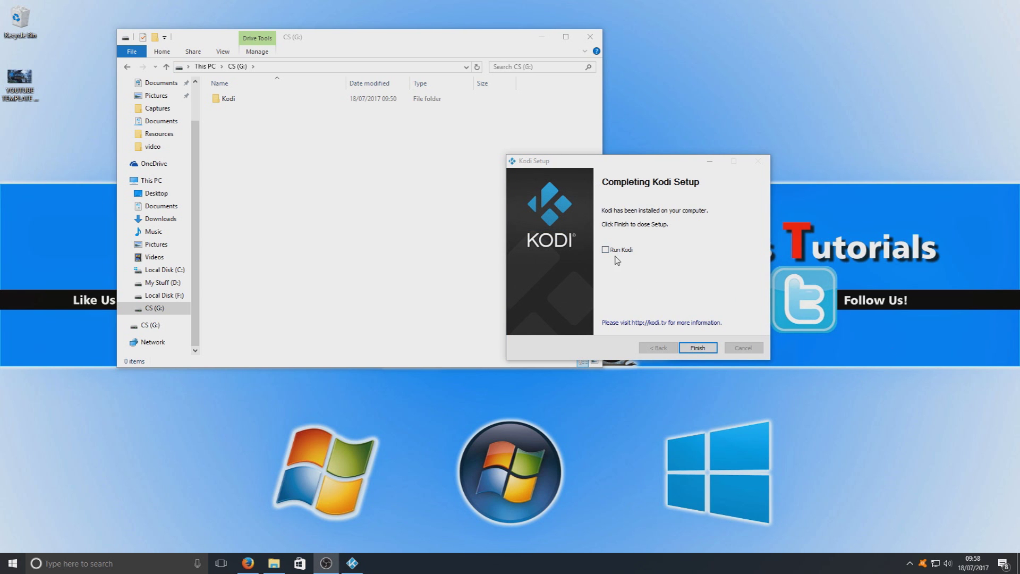
pyautogui.click(696, 348)
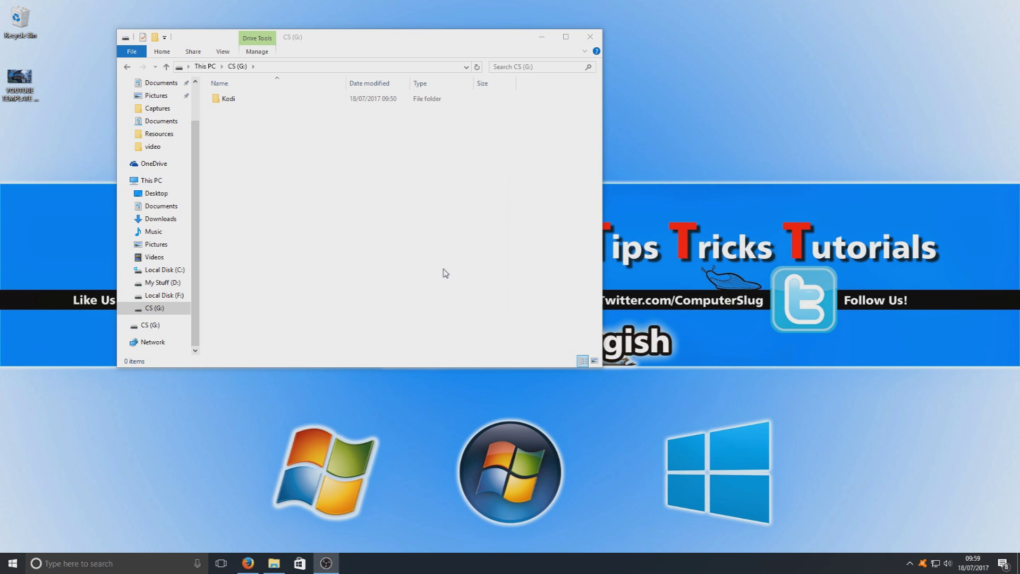
# Step: Maximize File Explorer and copy kodi.exe from the Kodi folder on the CS (G:) drive
pyautogui.click(566, 36)
pyautogui.click(122, 70)
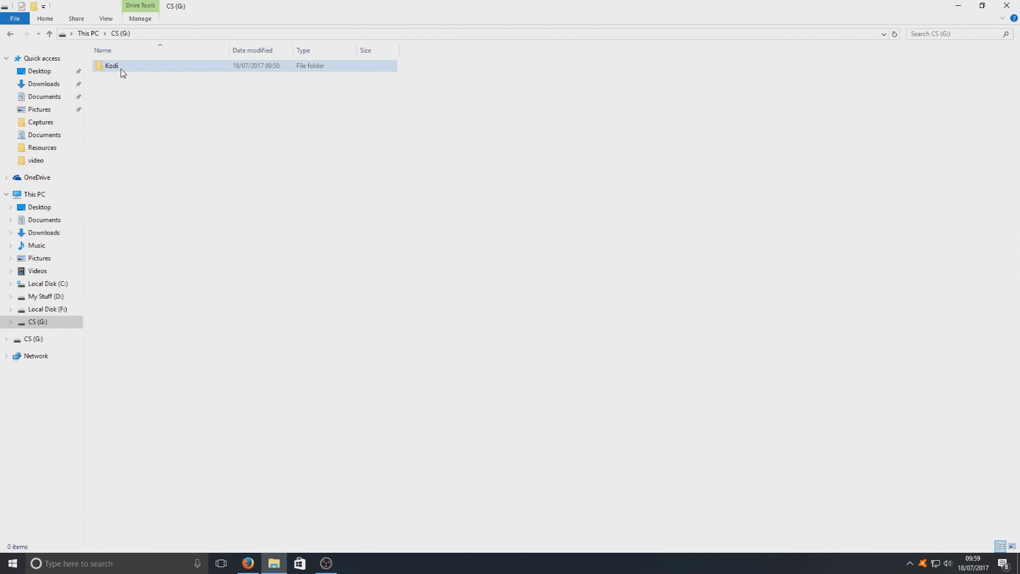
pyautogui.doubleClick(122, 70)
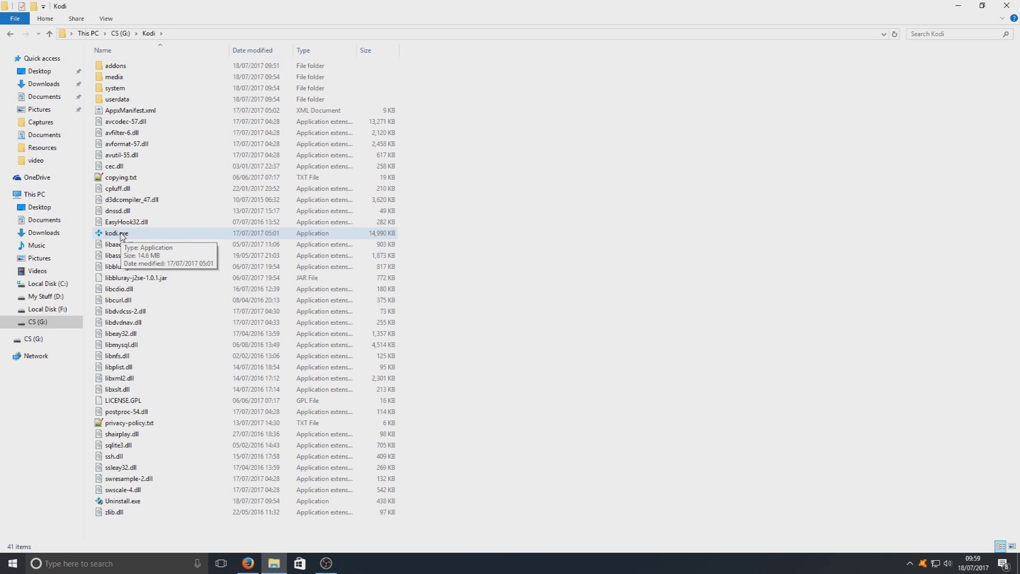
pyautogui.rightClick(121, 236)
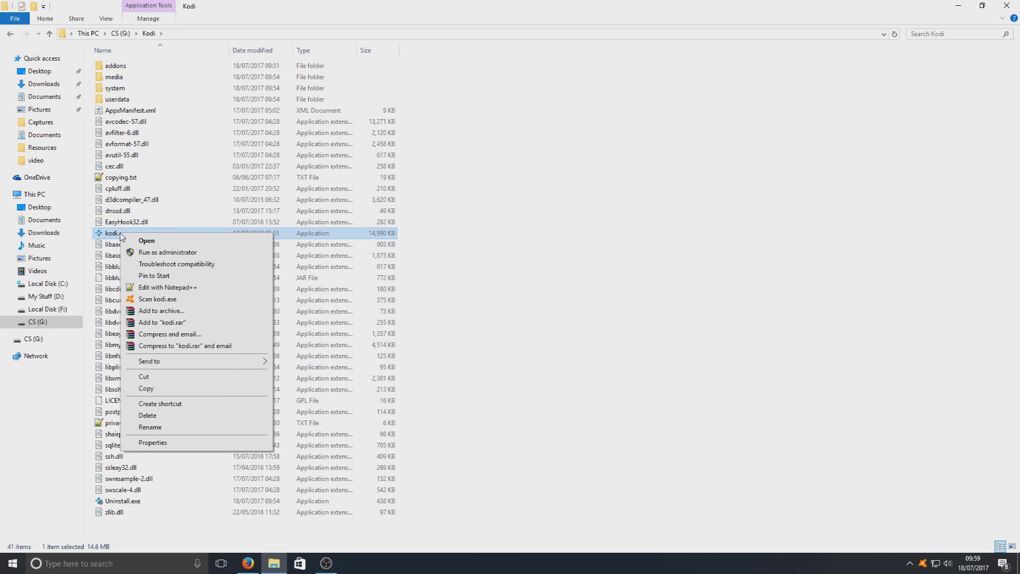
pyautogui.click(169, 389)
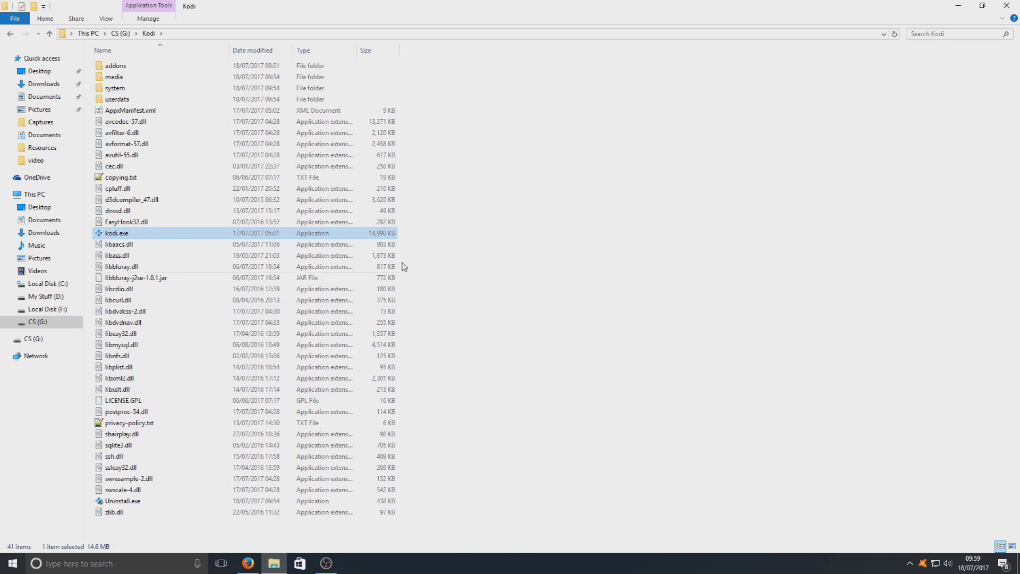
# Step: Paste the copied kodi.exe as a shortcut in the root of the CS (G:) drive
pyautogui.click(121, 33)
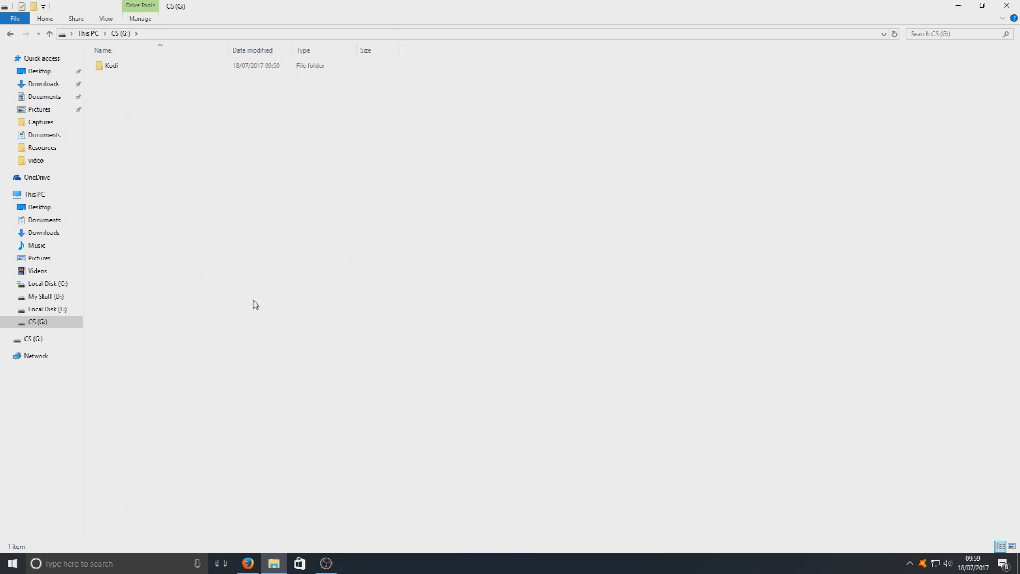
pyautogui.moveTo(215, 269)
pyautogui.mouseDown()
pyautogui.moveTo(359, 382)
pyautogui.moveTo(218, 268)
pyautogui.mouseUp()
pyautogui.rightClick(252, 164)
pyautogui.click(324, 250)
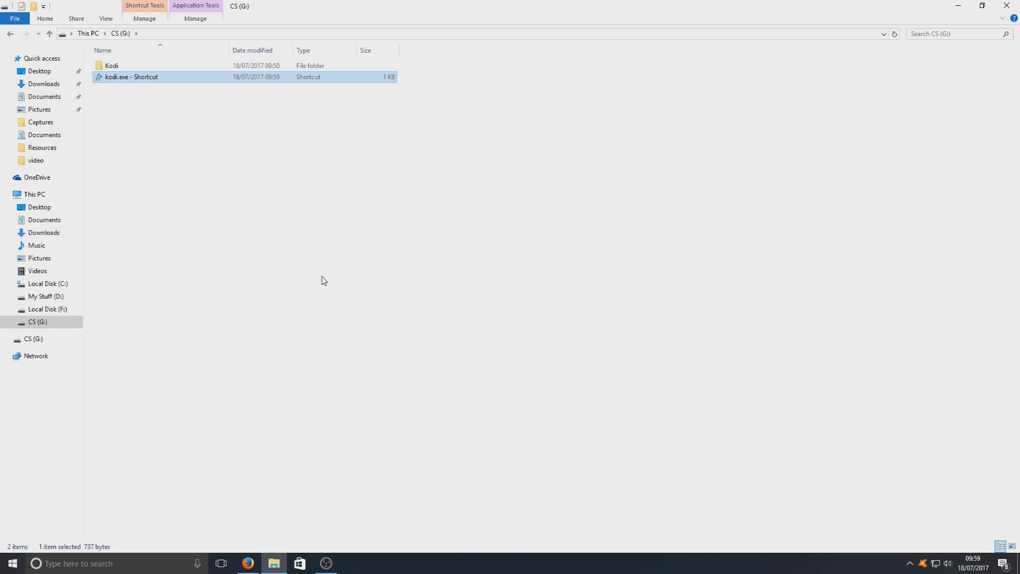
# Step: Rename the kodi.exe shortcut in the root of the CS (G:) drive to "kodi.exe - Portable"
pyautogui.rightClick(143, 80)
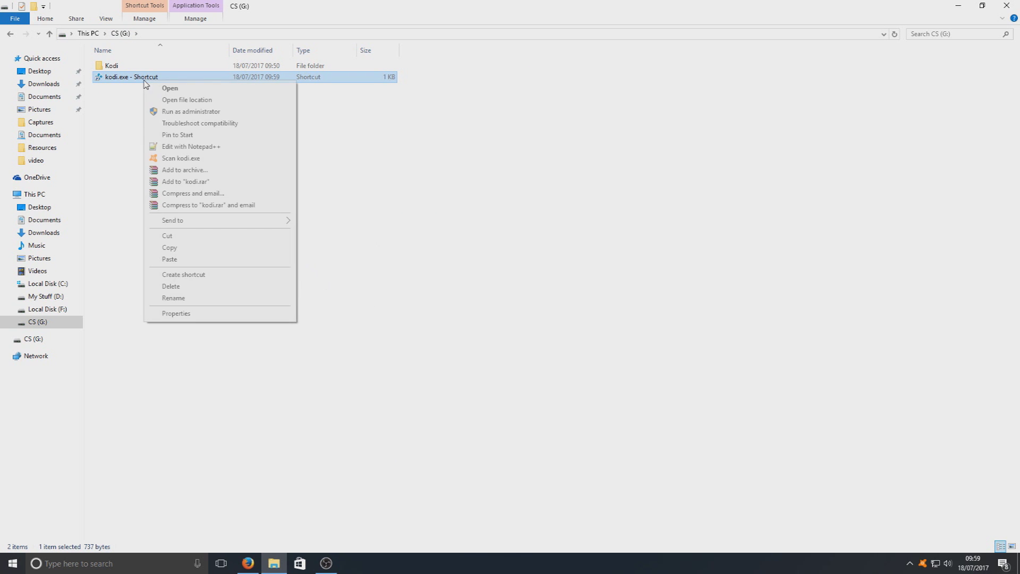
pyautogui.click(207, 298)
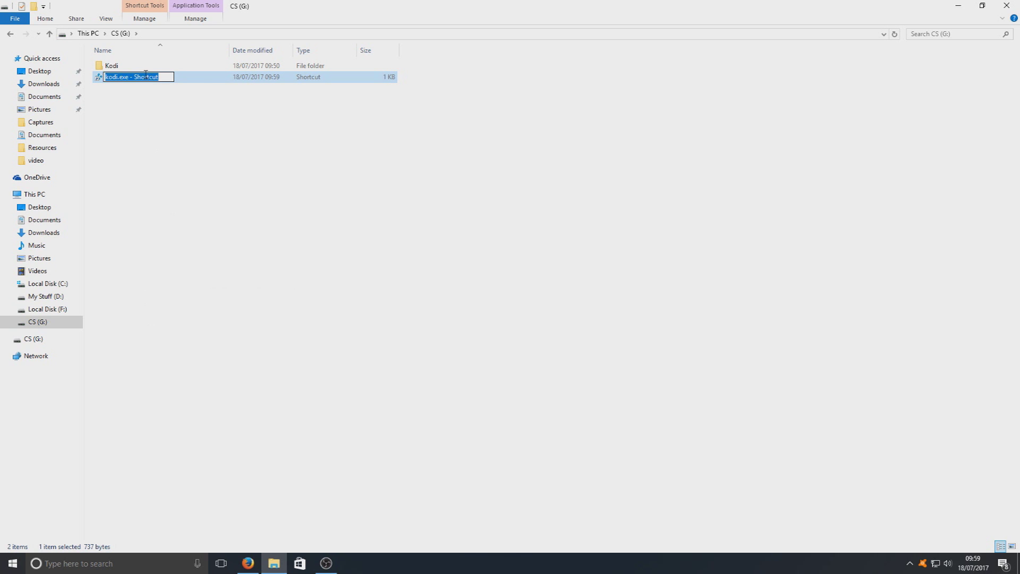
pyautogui.click(136, 76)
pyautogui.moveTo(135, 76); pyautogui.dragTo(286, 87)
pyautogui.write('Portable')
pyautogui.press('Return')
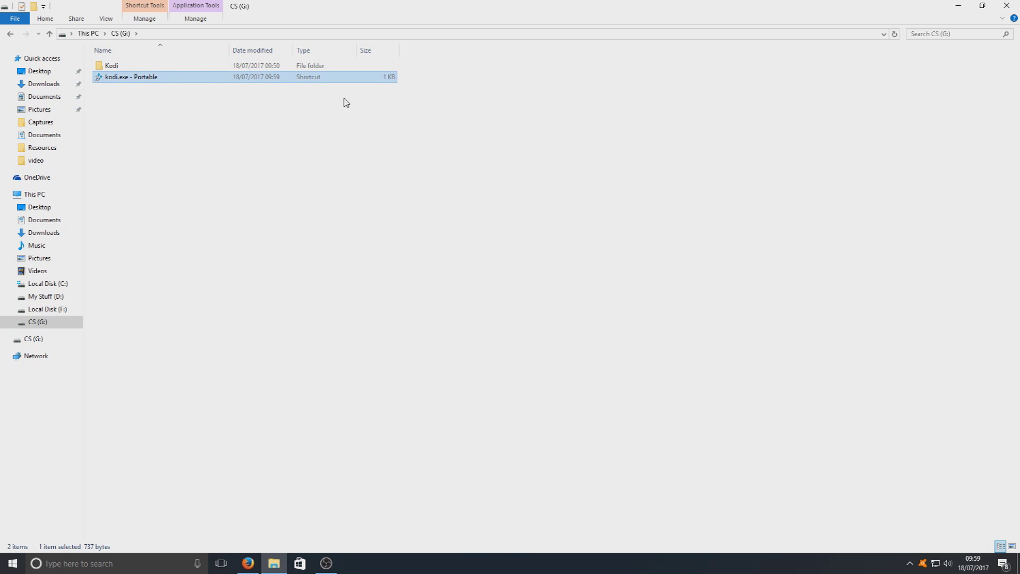
pyautogui.click(345, 102)
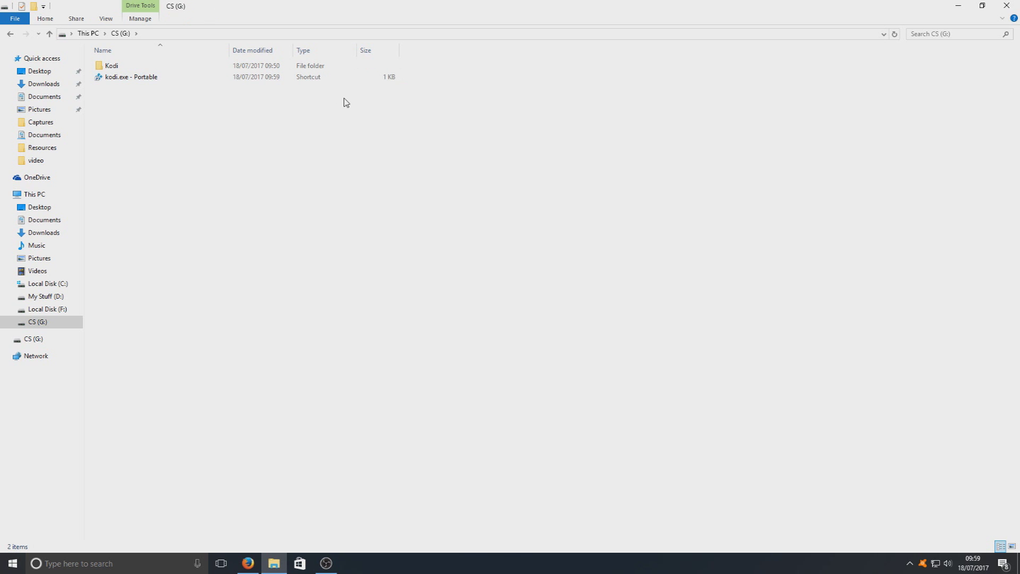
# Step: Add the -p switch to the portable shortcut's target so it reads G:\Kodi\kodi.exe -p, and save the properties
pyautogui.rightClick(130, 81)
pyautogui.click(216, 312)
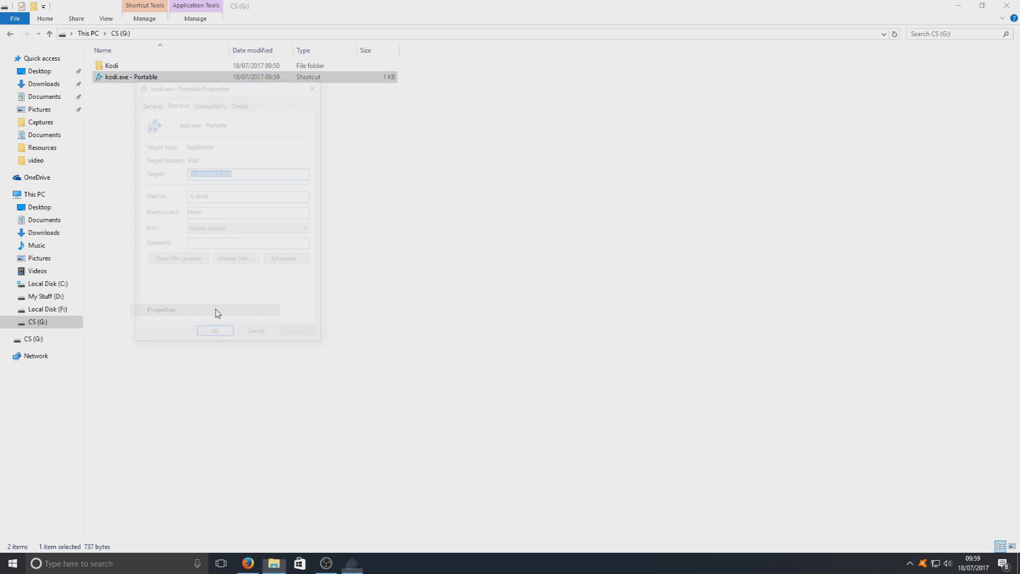
pyautogui.click(252, 172)
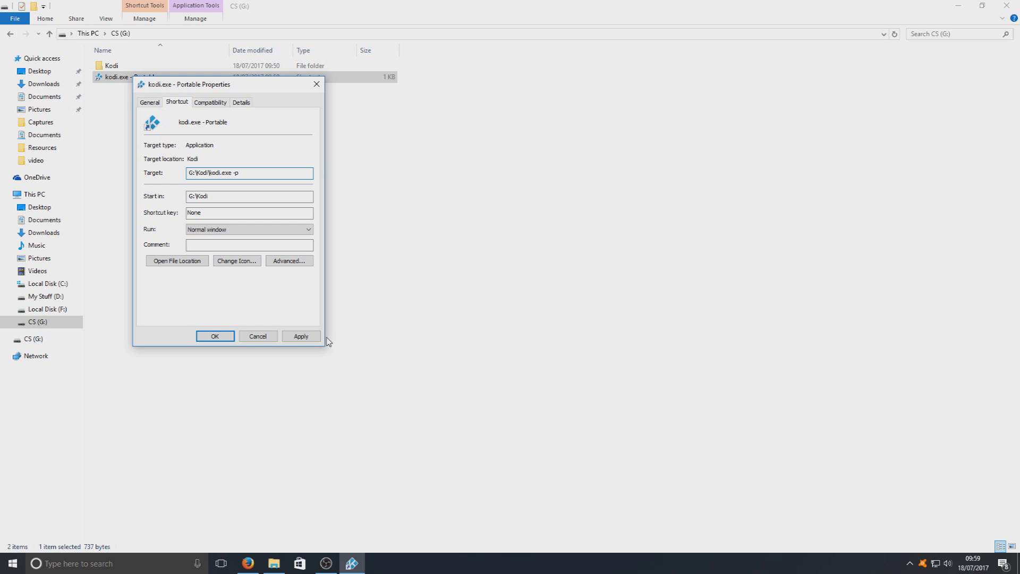
pyautogui.click(301, 336)
pyautogui.click(215, 336)
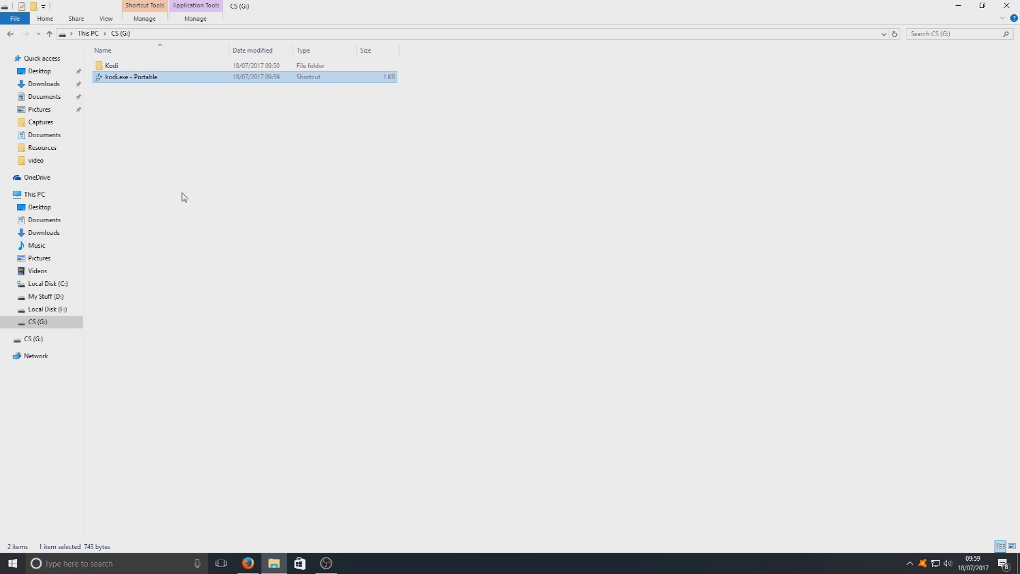
# Step: Open the Kodi folder in a new window beside the drive's file list and examine its subfolders
pyautogui.rightClick(121, 64)
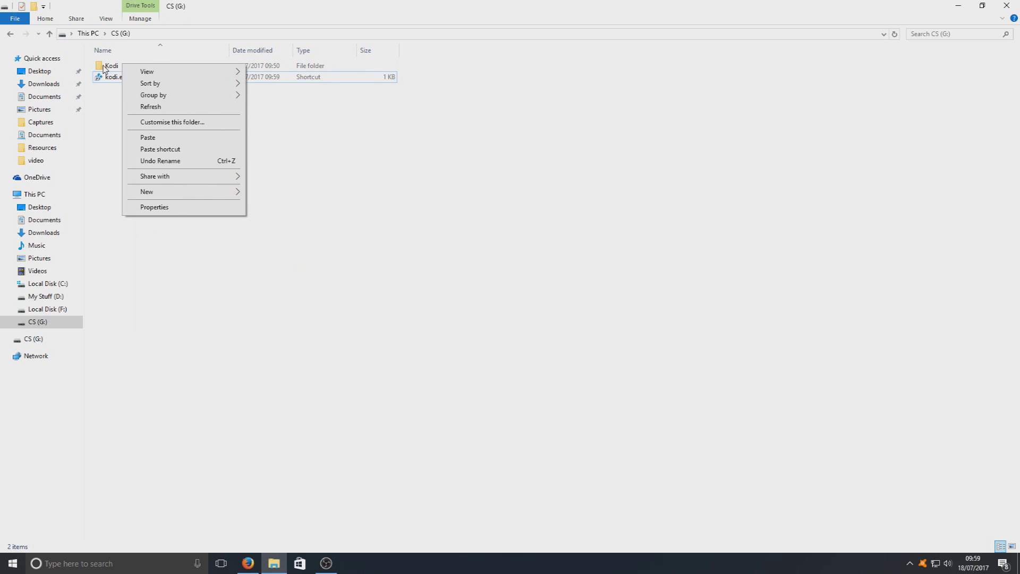
pyautogui.rightClick(104, 68)
pyautogui.click(151, 85)
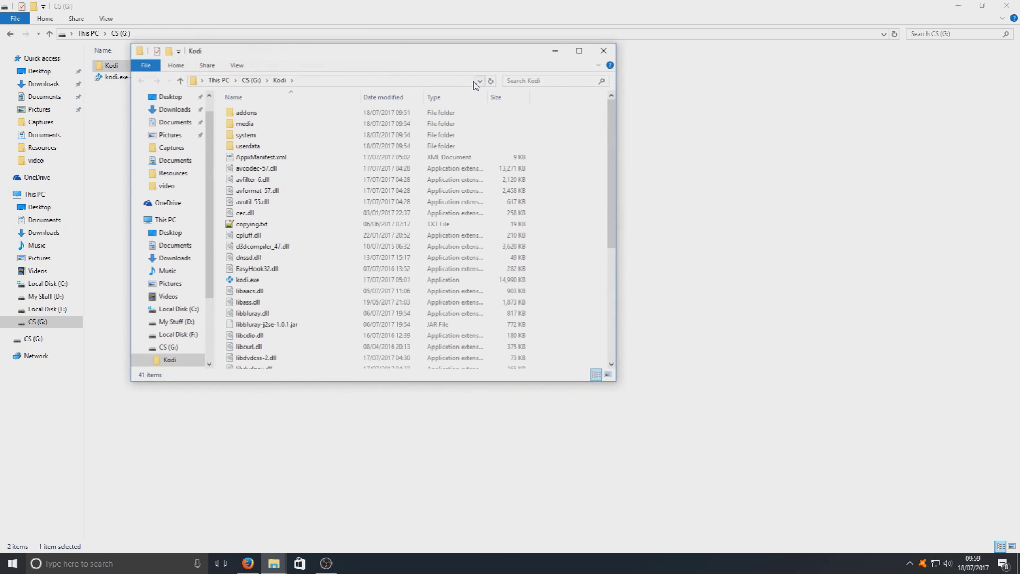
pyautogui.moveTo(314, 45); pyautogui.dragTo(578, 82)
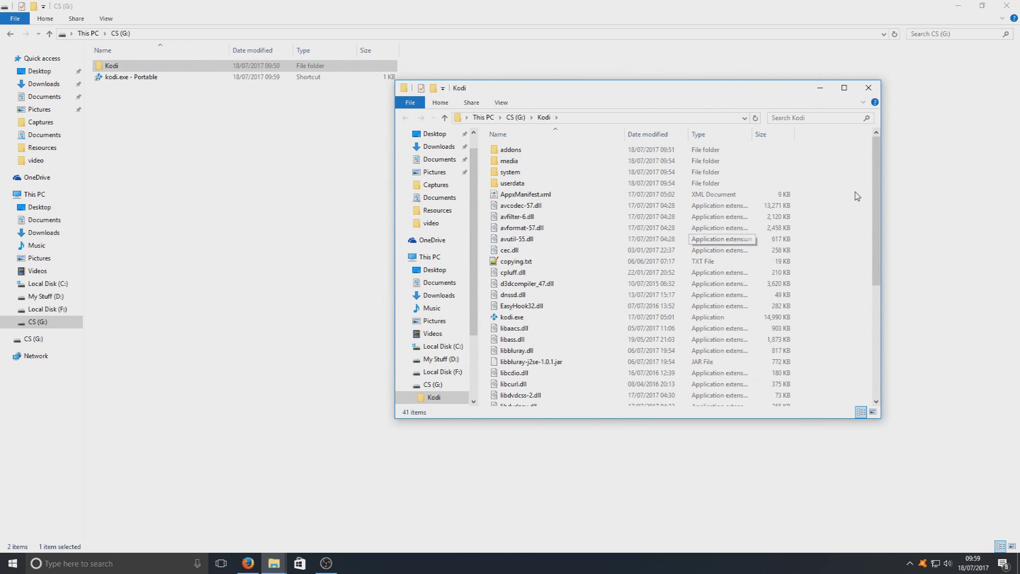
pyautogui.moveTo(855, 191)
pyautogui.mouseDown()
pyautogui.moveTo(835, 375)
pyautogui.moveTo(849, 192)
pyautogui.mouseUp()
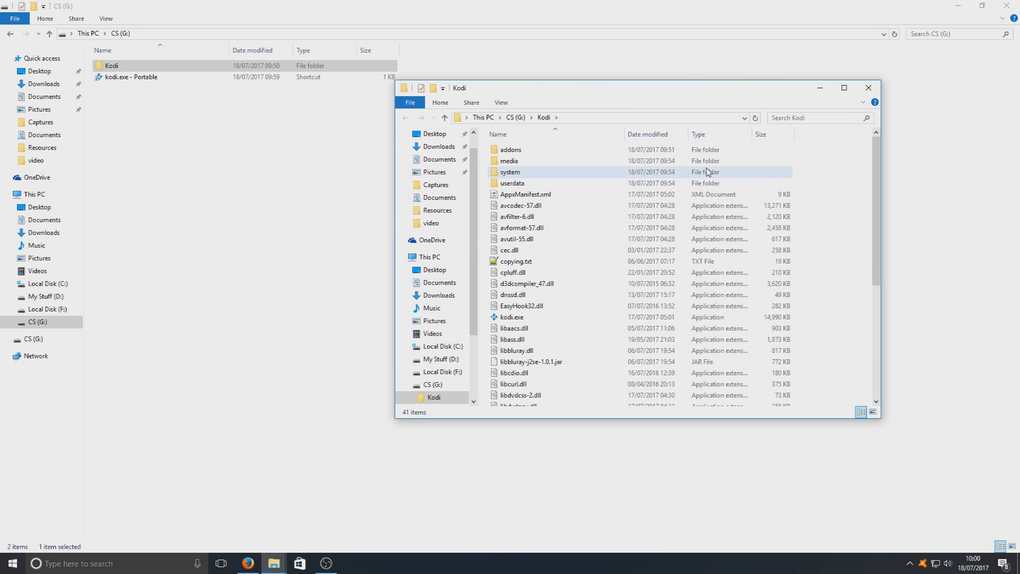
pyautogui.moveTo(519, 189)
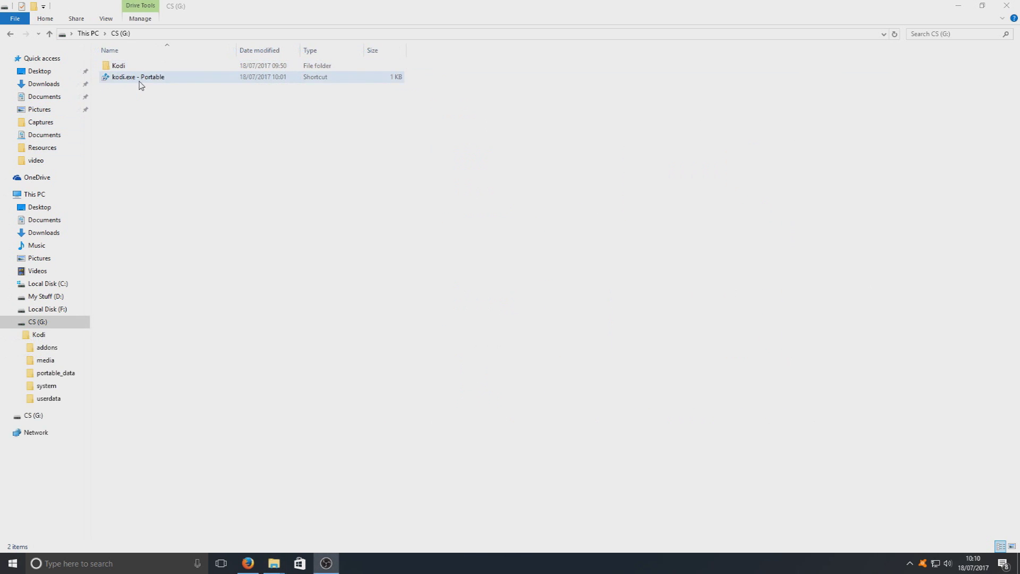
# Step: Launch Kodi from the kodi.exe - Portable shortcut and look through its main menu
pyautogui.doubleClick(139, 78)
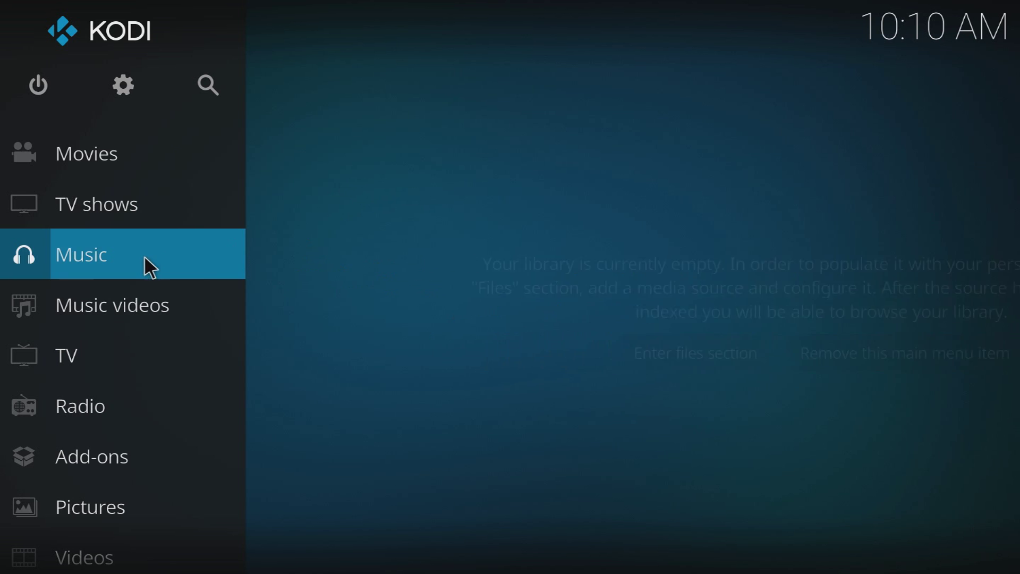
pyautogui.scroll(-2, 144, 263)
pyautogui.scroll(2, 186, 307)
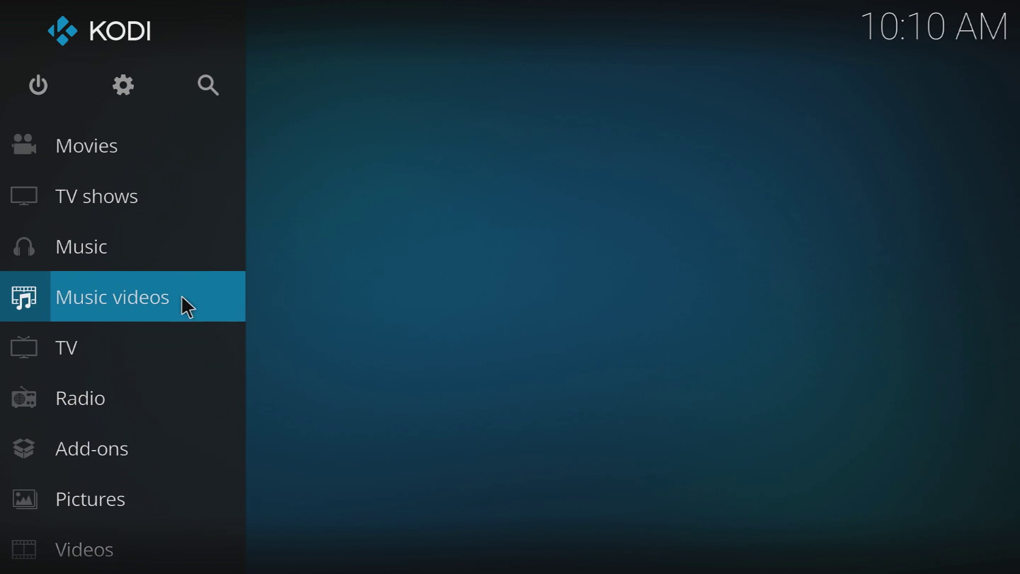
pyautogui.scroll(-2, 170, 265)
pyautogui.scroll(-1, 143, 437)
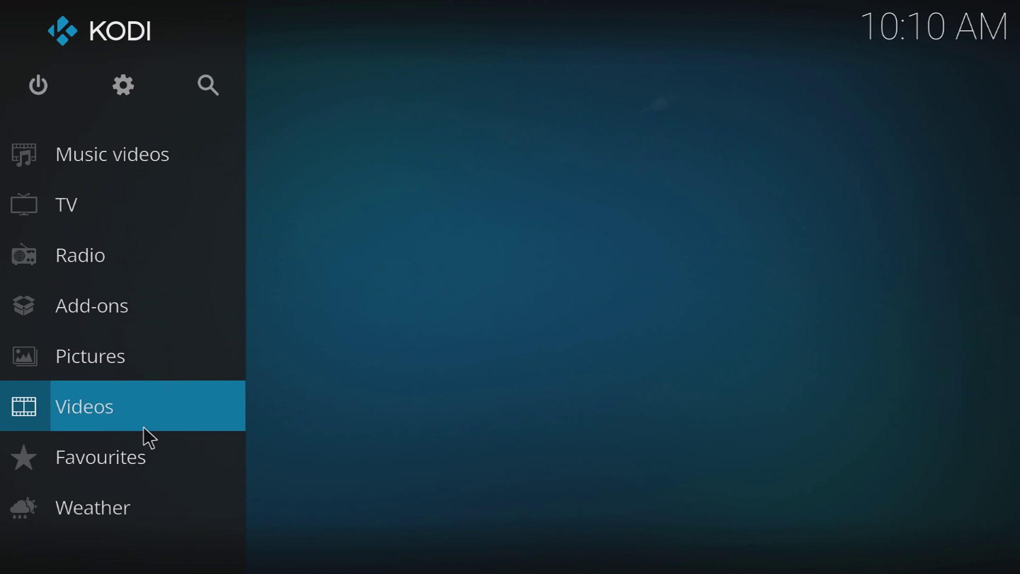
pyautogui.scroll(1, 132, 300)
pyautogui.scroll(2, 137, 137)
# Step: View Kodi's system information and exit Kodi
pyautogui.click(124, 89)
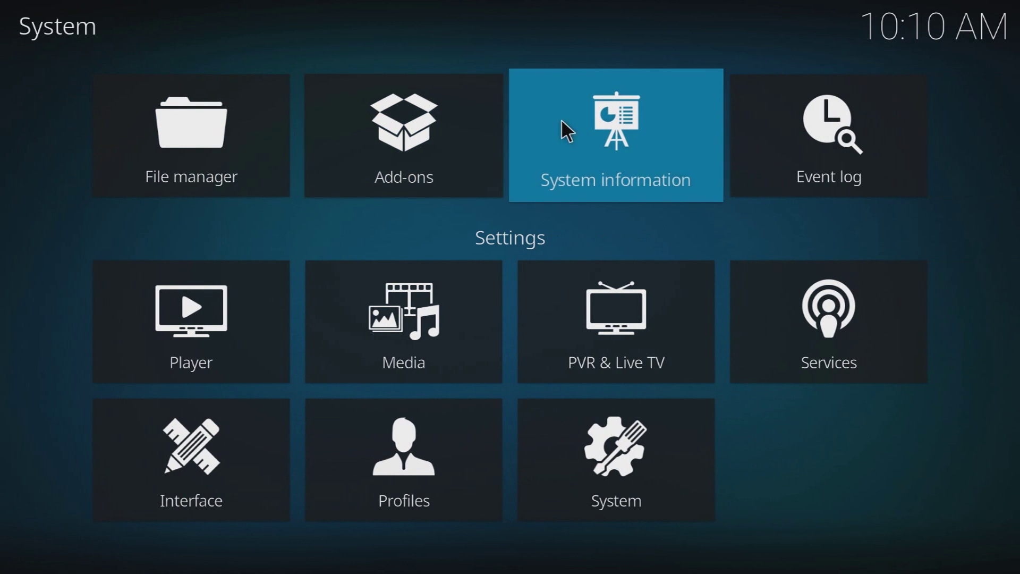
pyautogui.click(585, 132)
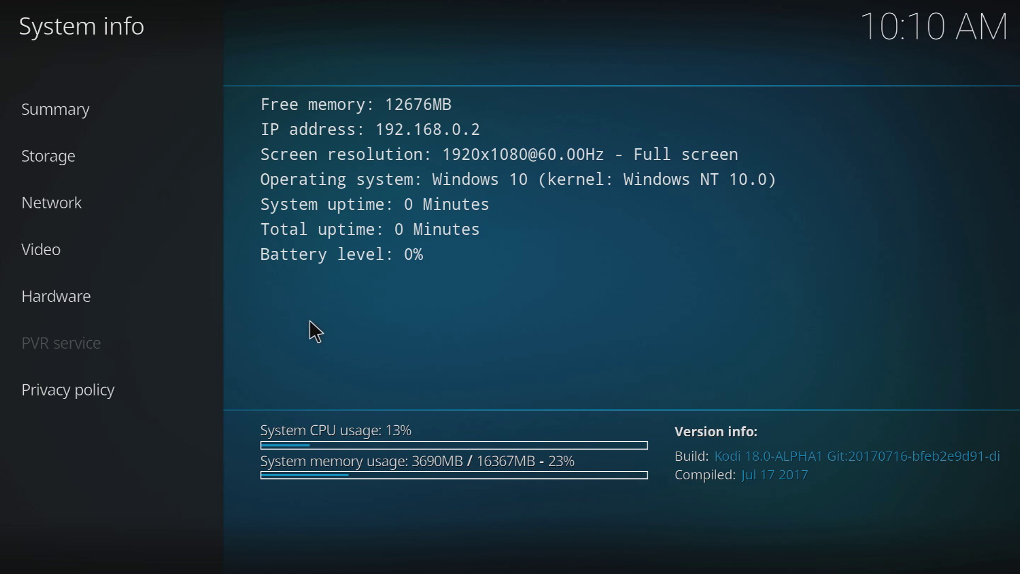
pyautogui.press('Escape')
pyautogui.press('Escape')
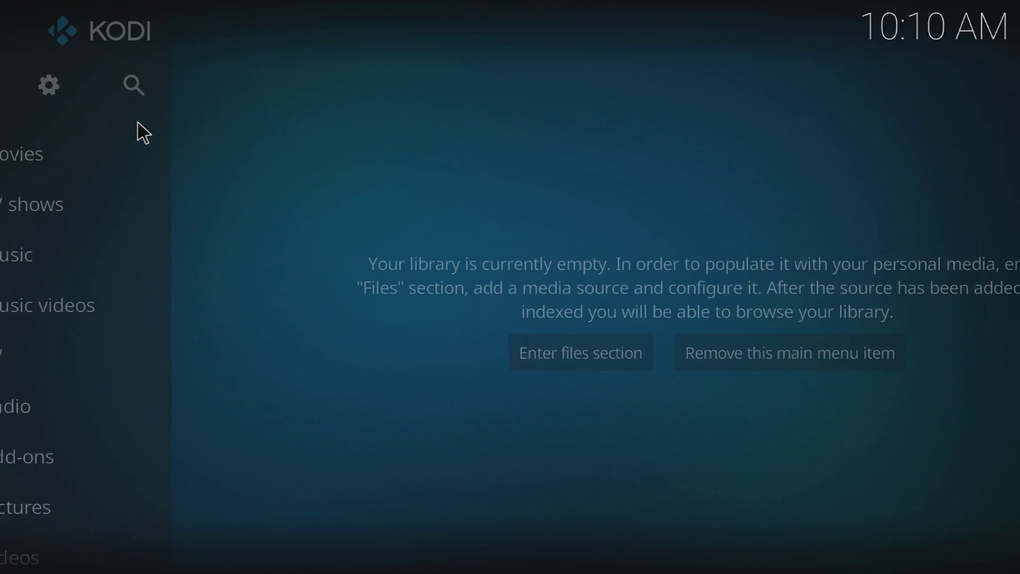
pyautogui.click(56, 101)
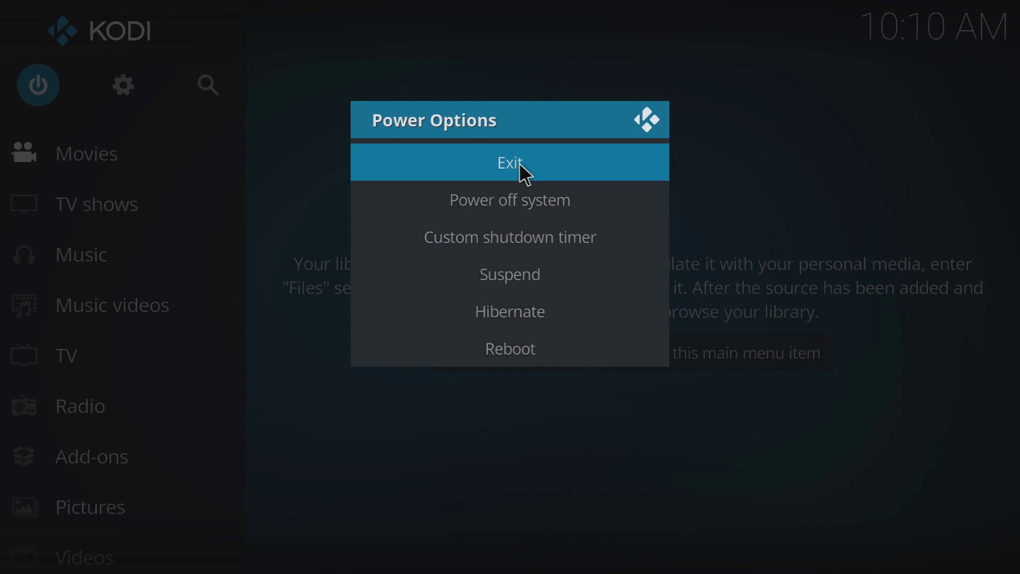
pyautogui.click(519, 164)
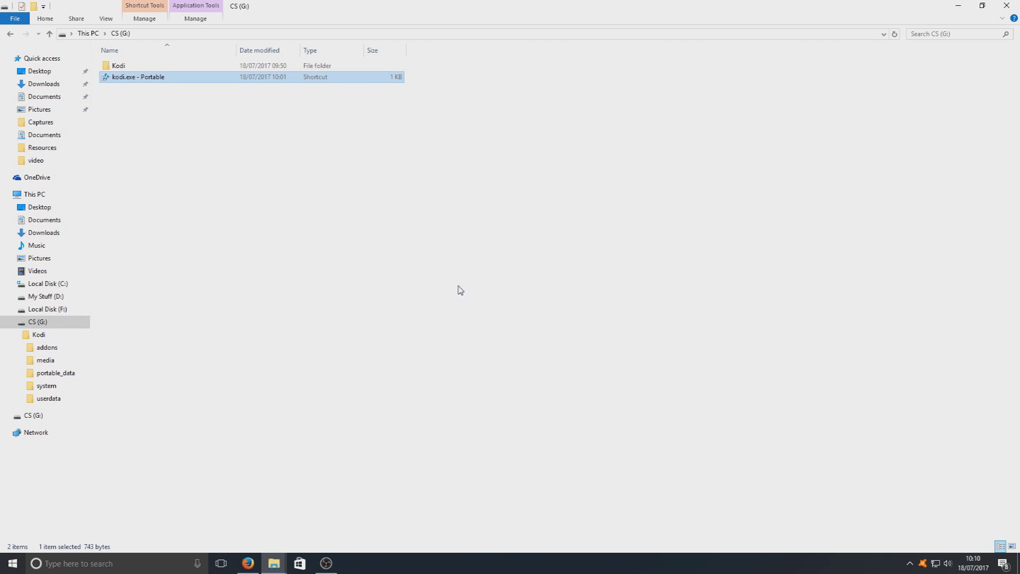
# Step: Refresh the Kodi folder's window in File Explorer and open the portable_data folder
pyautogui.moveTo(274, 563)
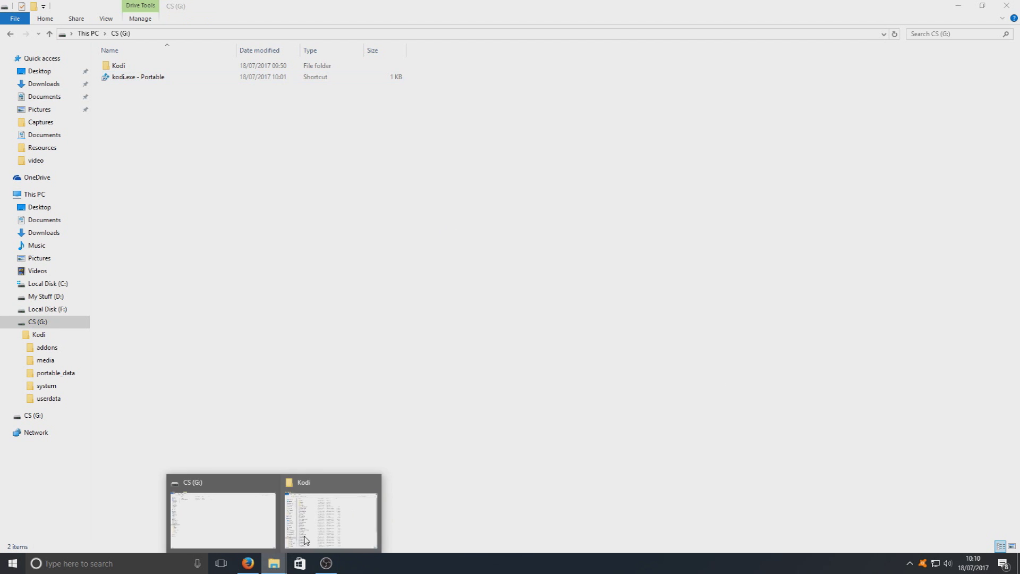
pyautogui.click(324, 518)
pyautogui.rightClick(847, 211)
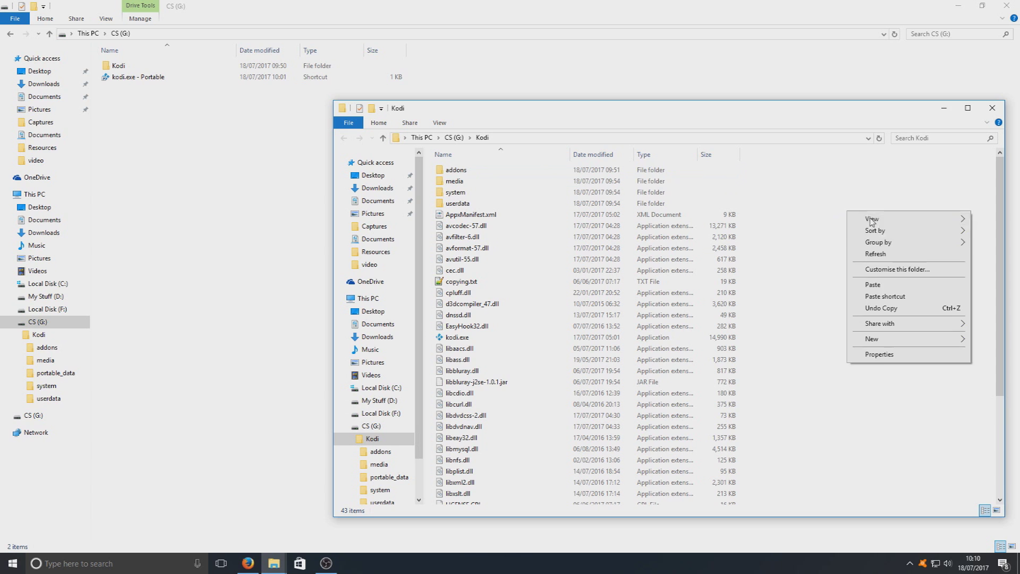
pyautogui.click(890, 256)
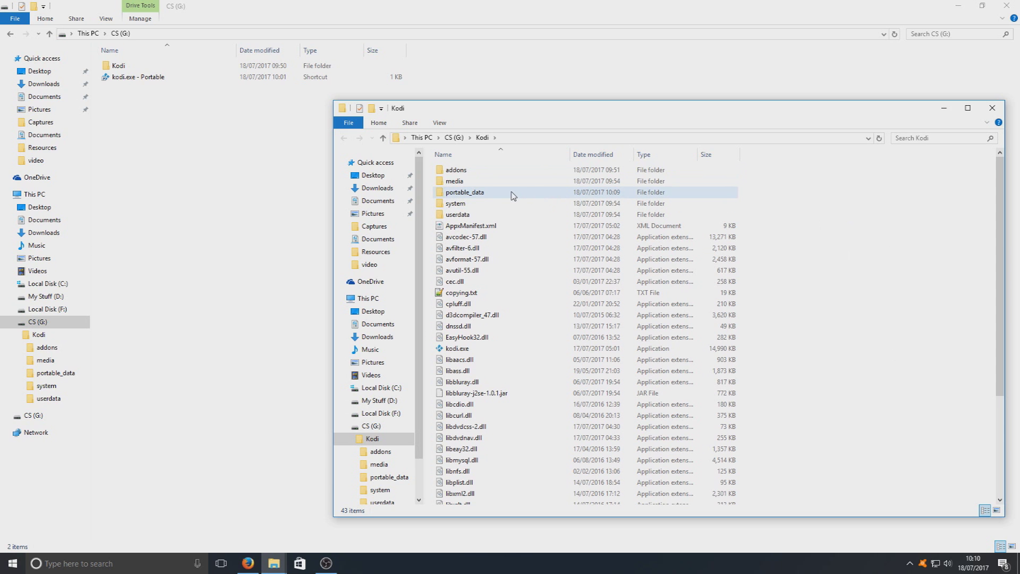
pyautogui.doubleClick(490, 194)
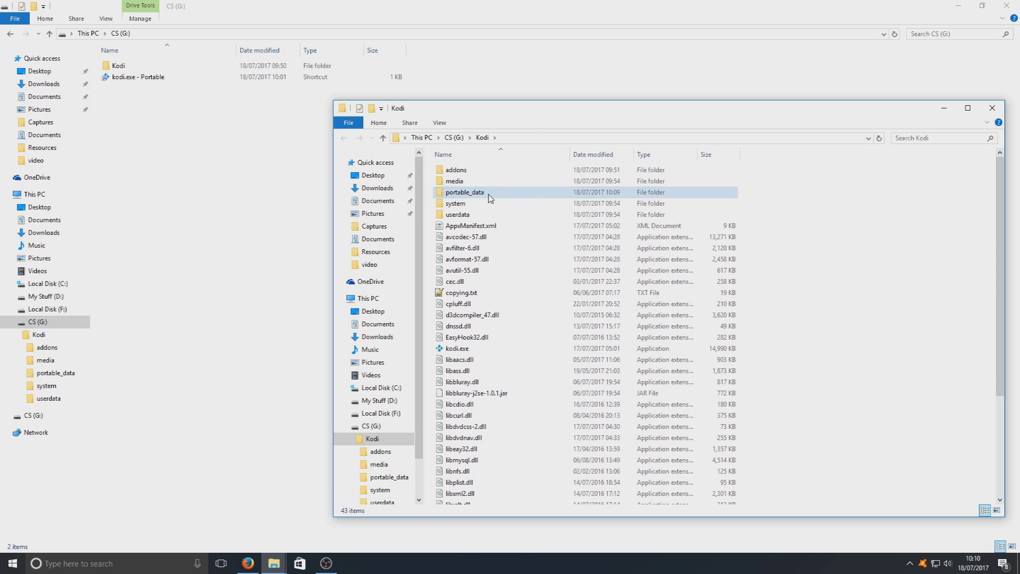